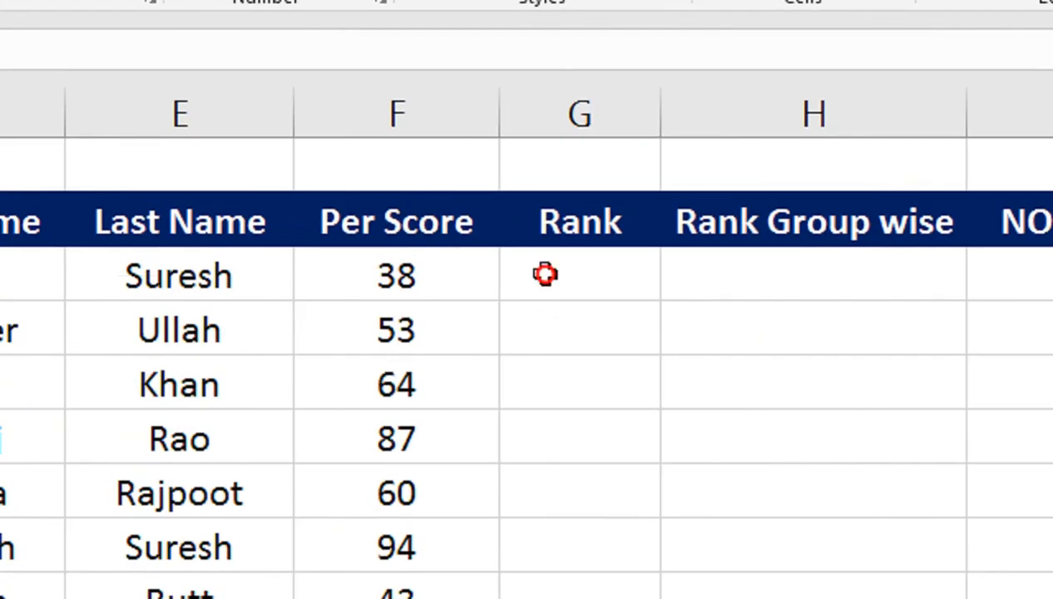
Begin a RANK formula in cell G3 with the Per Score value F3 as the number argument
{"action": "left_click", "coordinate": [675, 261]}
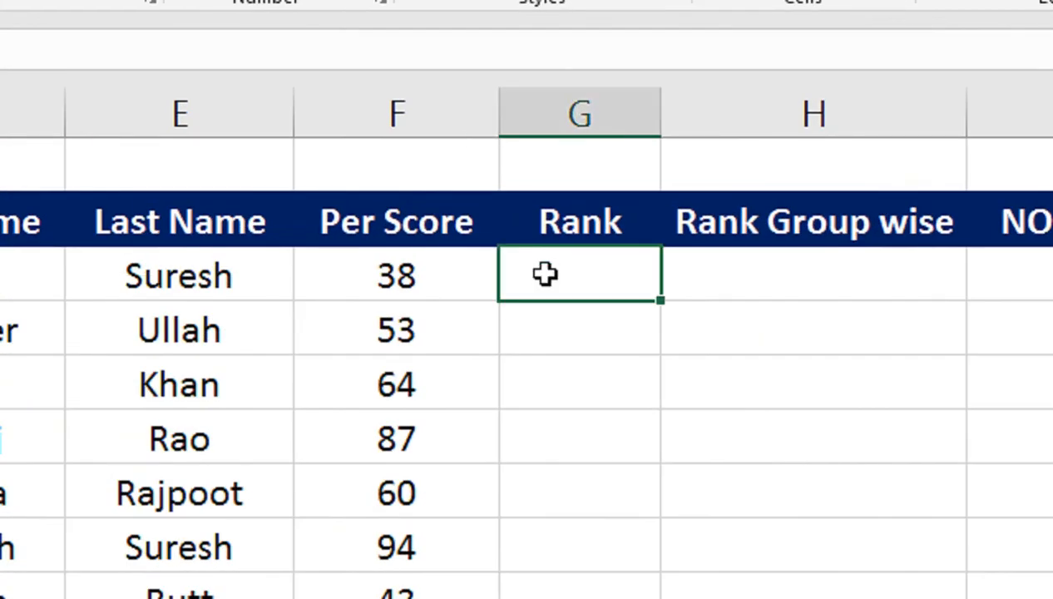
{"action": "type", "text": "=ran"}
{"action": "key", "text": "Down"}
{"action": "key", "text": "Down"}
{"action": "key", "text": "Down"}
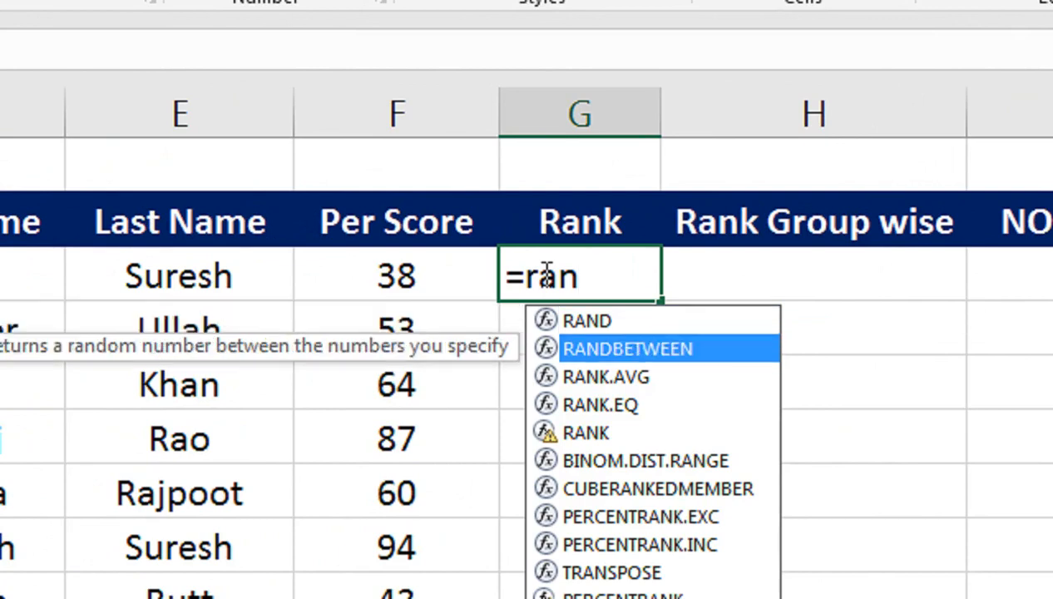
{"action": "key", "text": "Down"}
{"action": "key", "text": "Tab"}
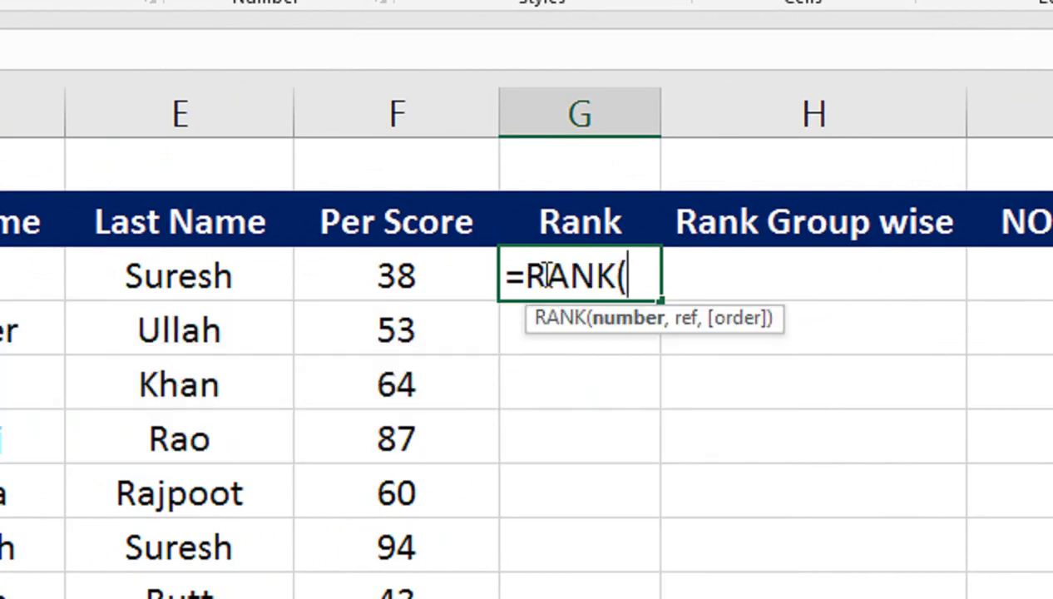
{"action": "left_click", "coordinate": [426, 283]}
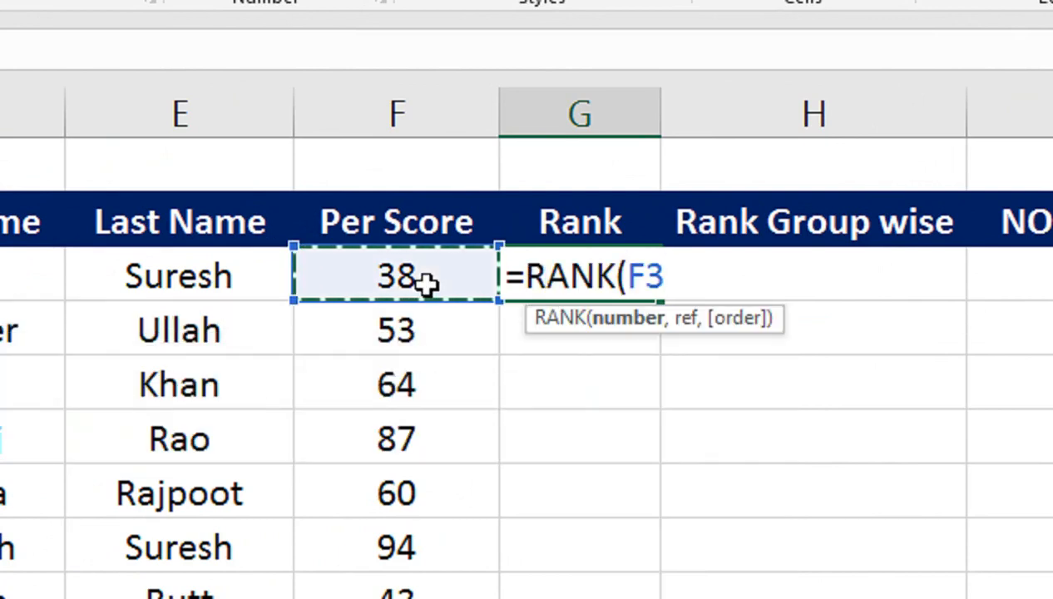
{"action": "type", "text": ","}
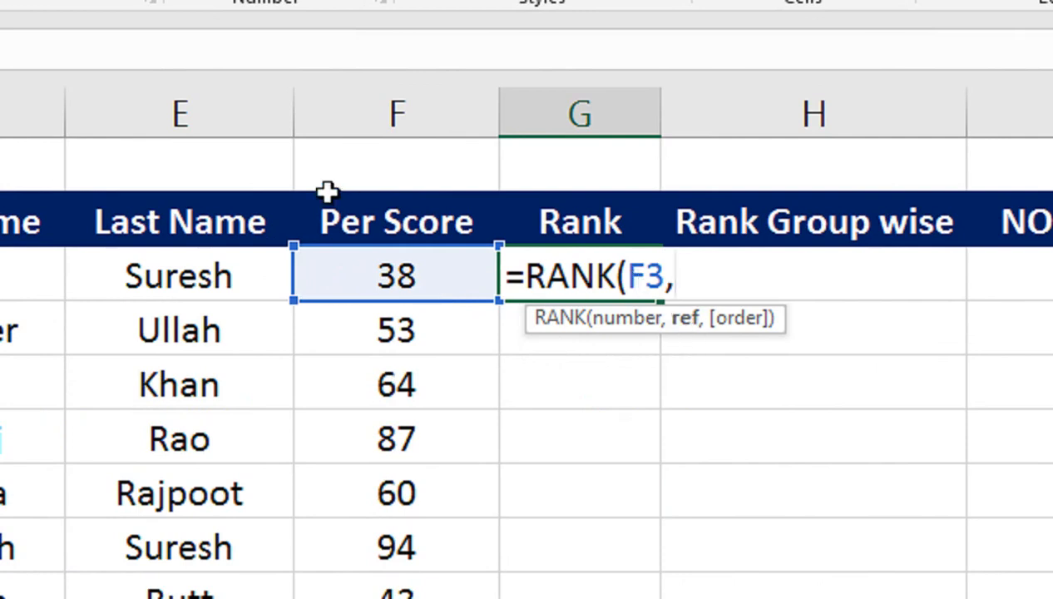
Complete the G3 RANK formula with the absolute range $F$3:$F$17 as the reference and enter it
{"action": "left_click", "coordinate": [403, 274]}
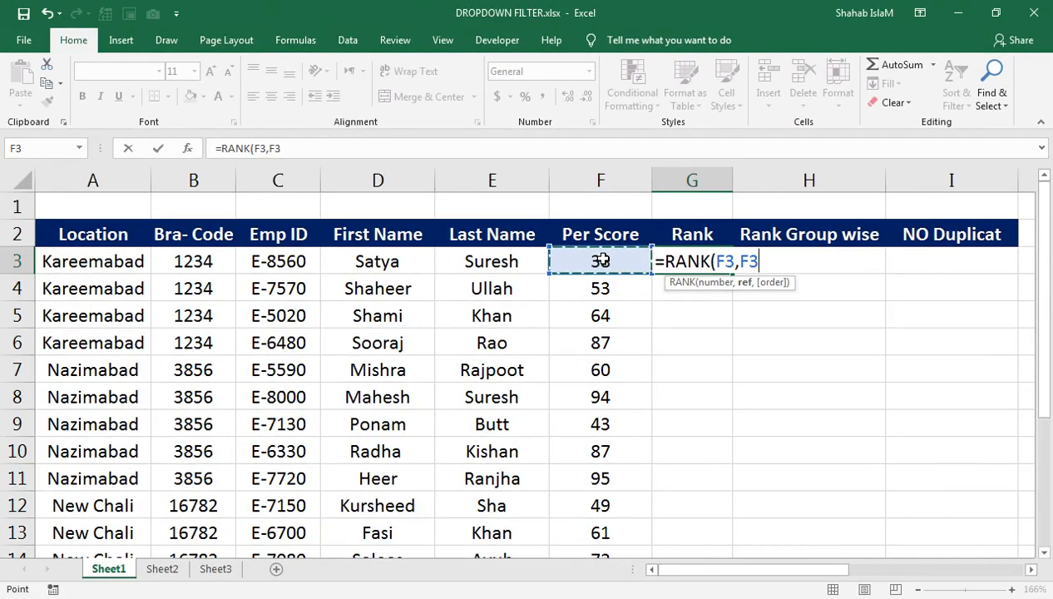
{"action": "key", "text": "ctrl+shift+Down"}
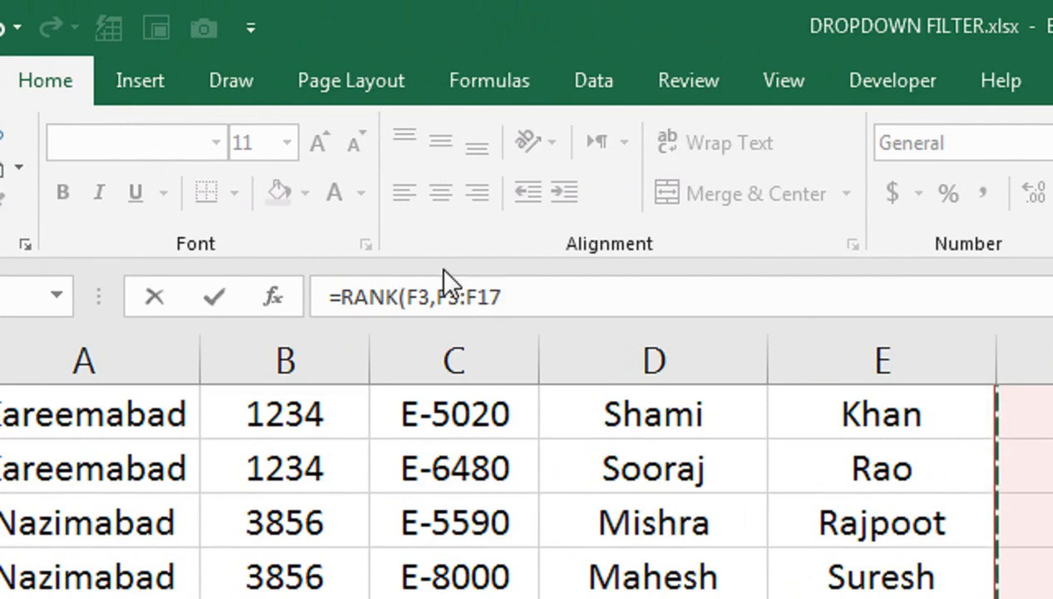
{"action": "left_click", "coordinate": [554, 296]}
{"action": "key", "text": "F4"}
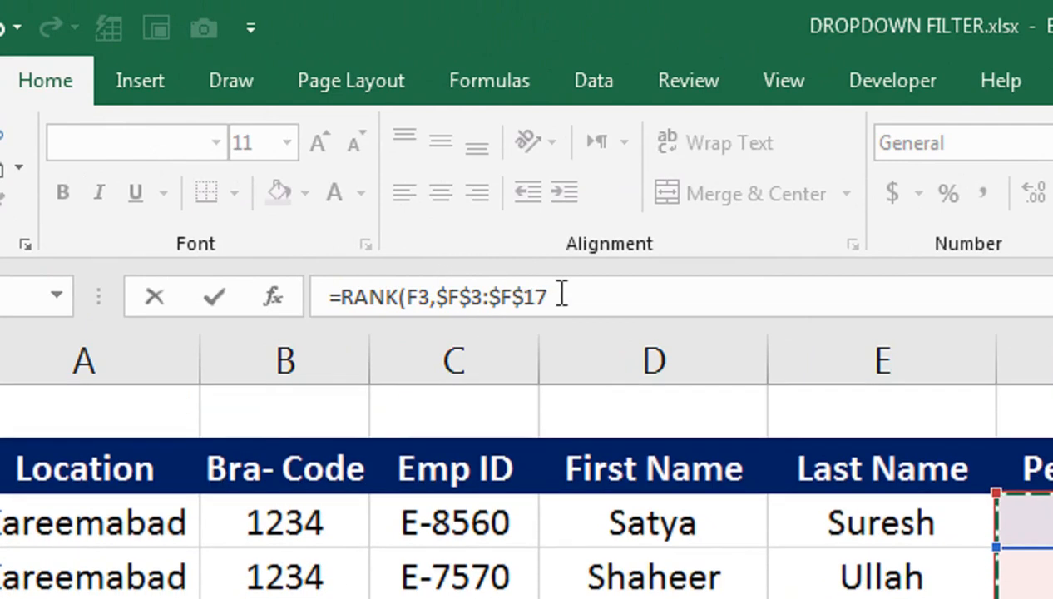
{"action": "type", "text": ")"}
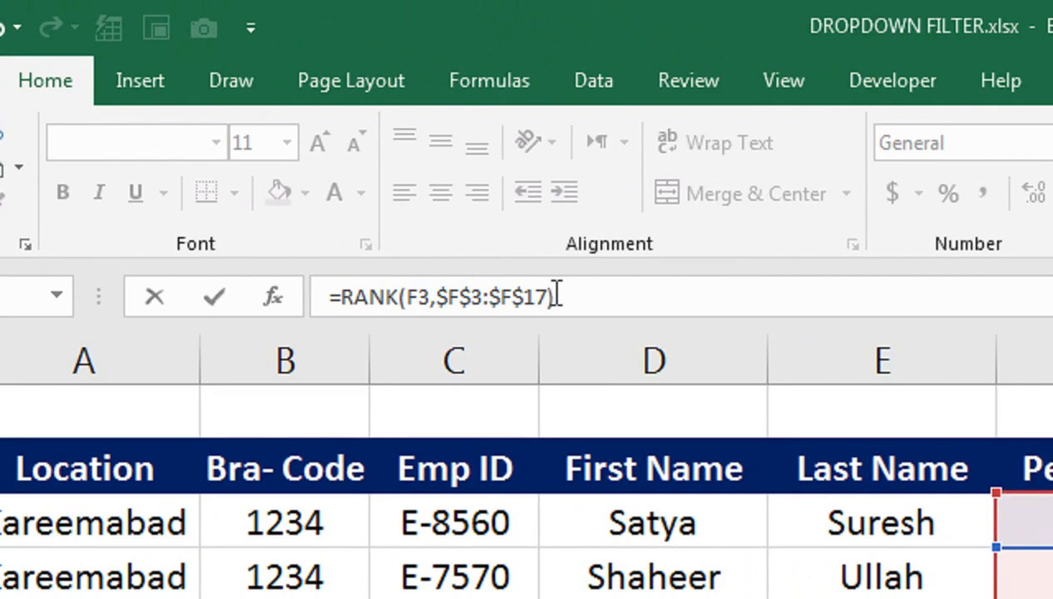
{"action": "key", "text": "Return"}
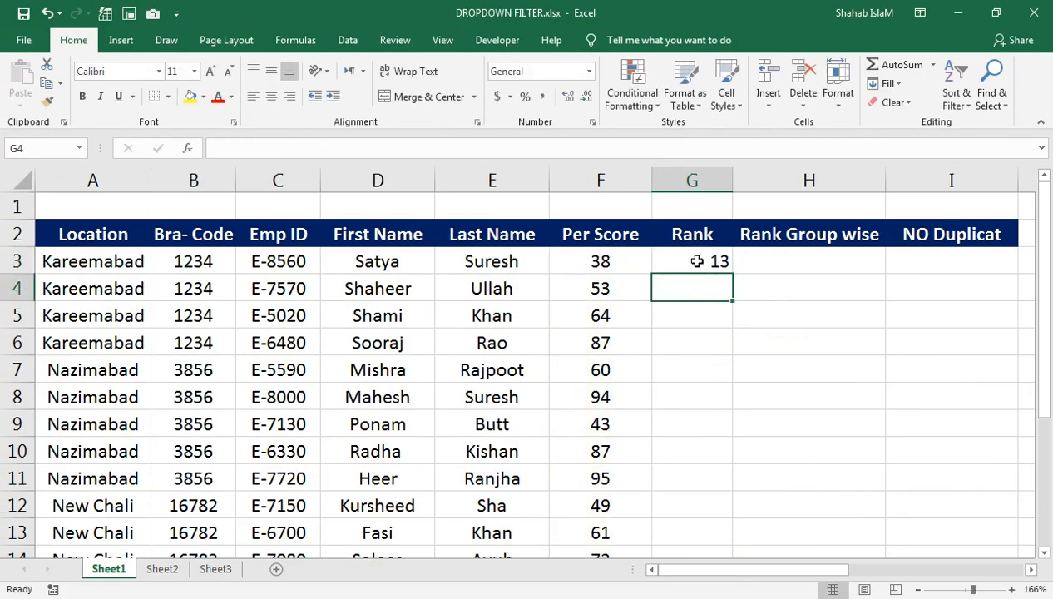
Fill the RANK formula from G3 down the Rank column to row 17 and review the ranks
{"action": "left_click", "coordinate": [699, 261]}
{"action": "double_click", "coordinate": [733, 274]}
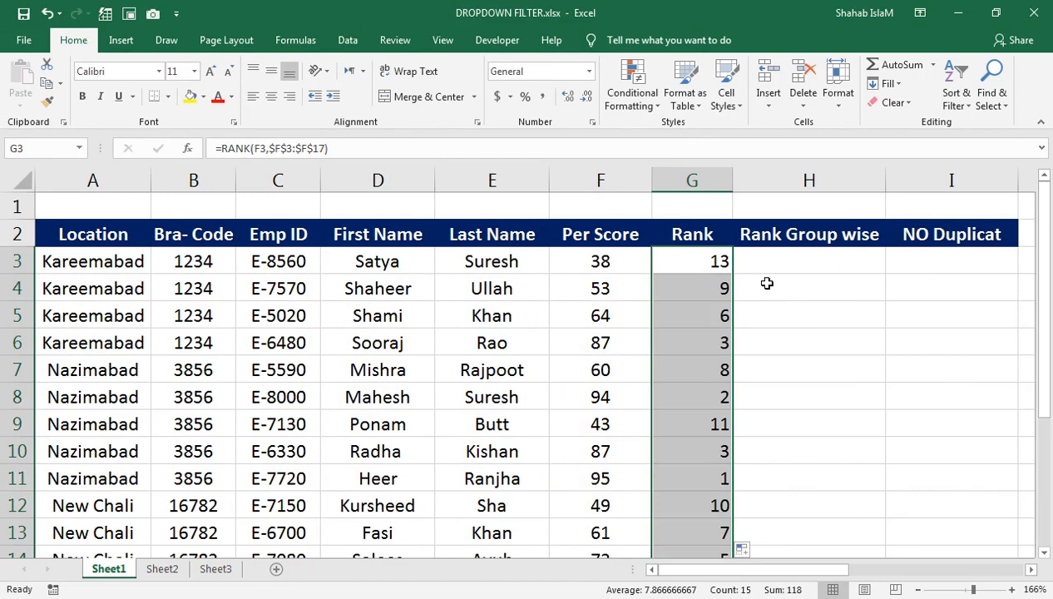
{"action": "left_click", "coordinate": [1046, 554]}
{"action": "left_click", "coordinate": [1046, 554]}
{"action": "left_click", "coordinate": [1046, 554]}
{"action": "left_click", "coordinate": [1046, 554]}
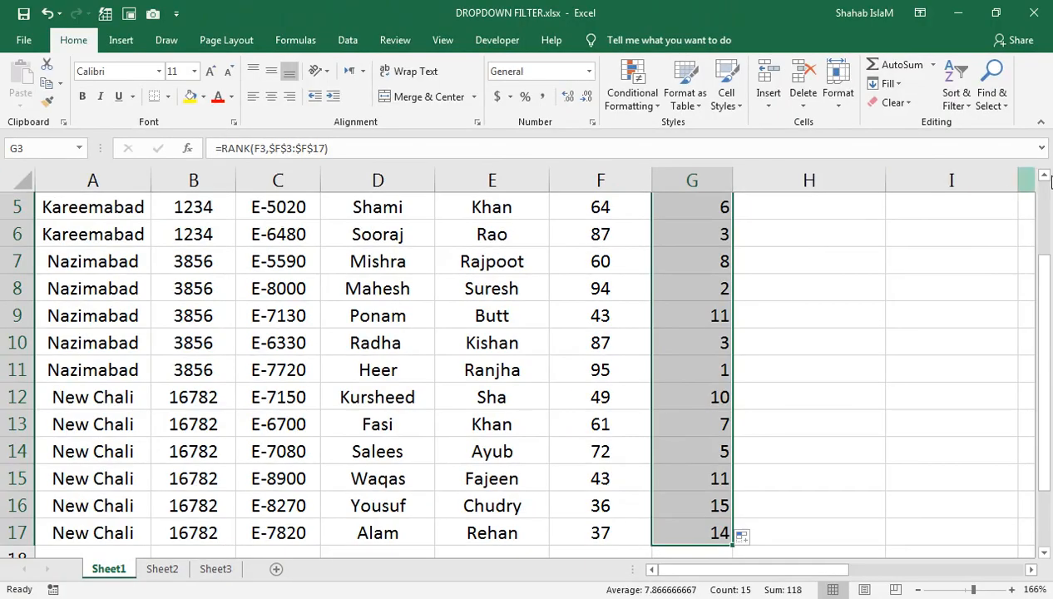
{"action": "left_click_drag", "start_coordinate": [1040, 175], "coordinate": [1034, 167]}
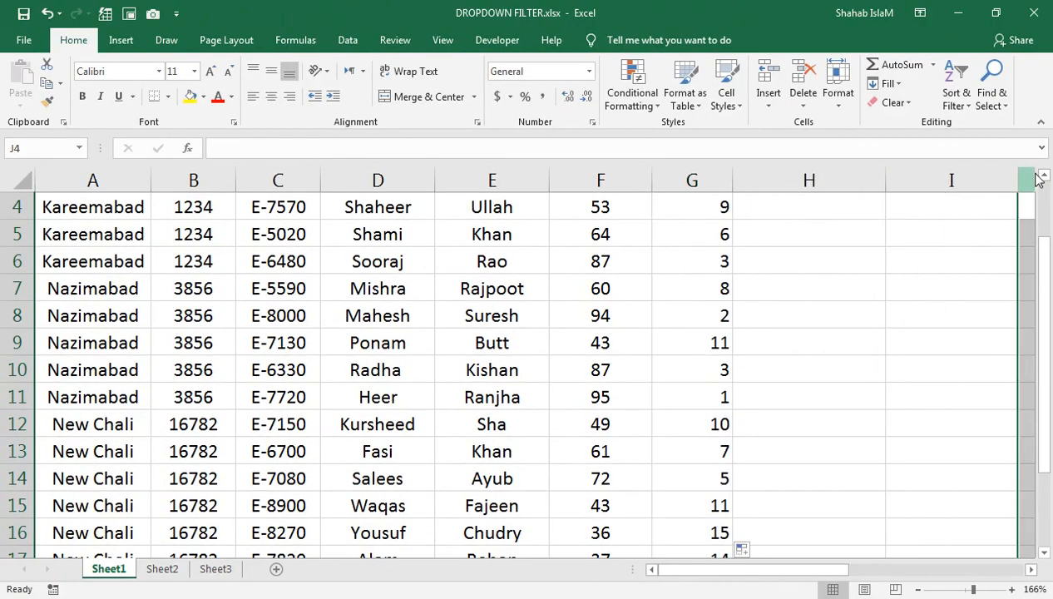
{"action": "scroll", "coordinate": [1044, 177], "scroll_direction": "up", "scroll_amount": 1}
{"action": "left_click", "coordinate": [924, 233]}
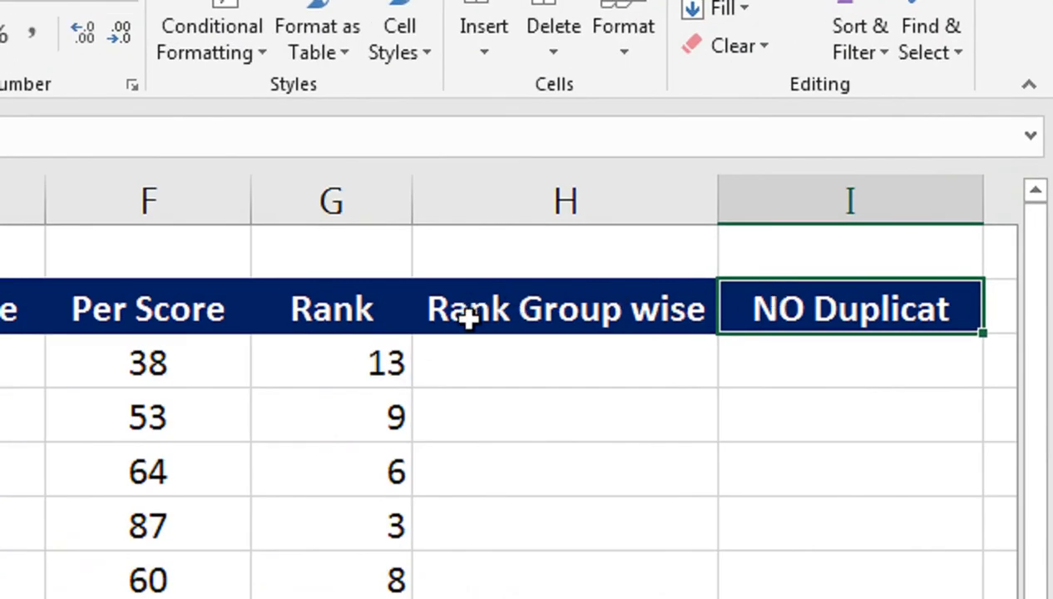
Begin a SUMPRODUCT formula in cell H3 under Rank Group wise, opening a parenthesis for the first condition
{"action": "left_click", "coordinate": [466, 345]}
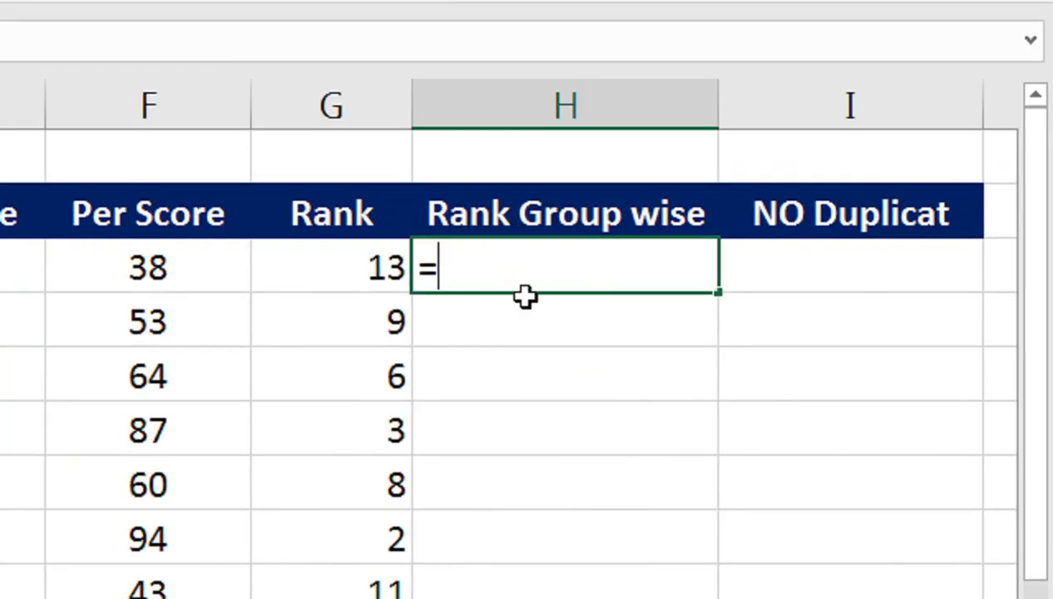
{"action": "type", "text": "sum"}
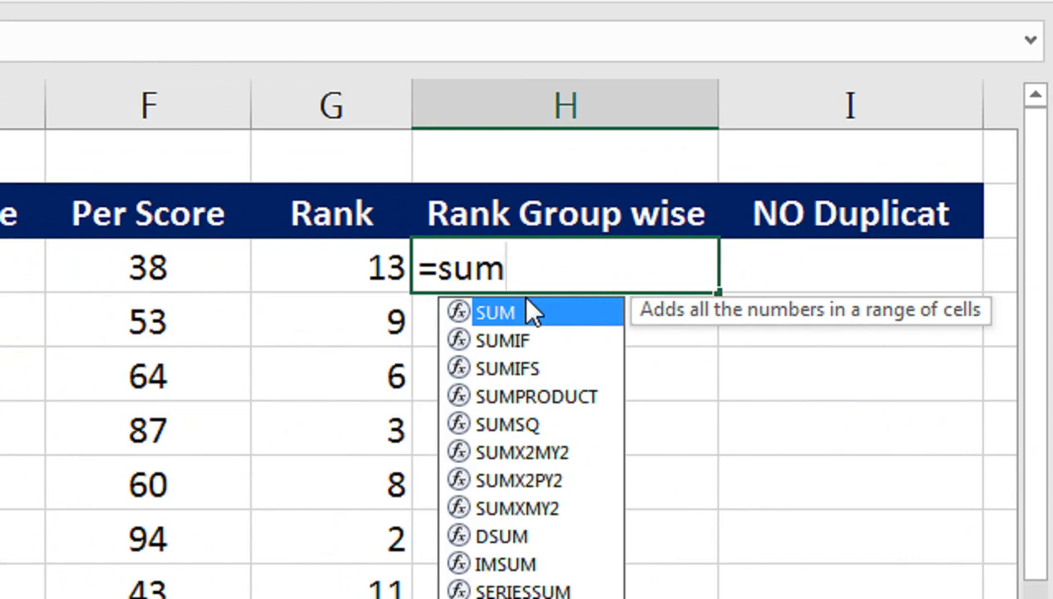
{"action": "key", "text": "Down"}
{"action": "key", "text": "Down"}
{"action": "key", "text": "Down"}
{"action": "key", "text": "Tab"}
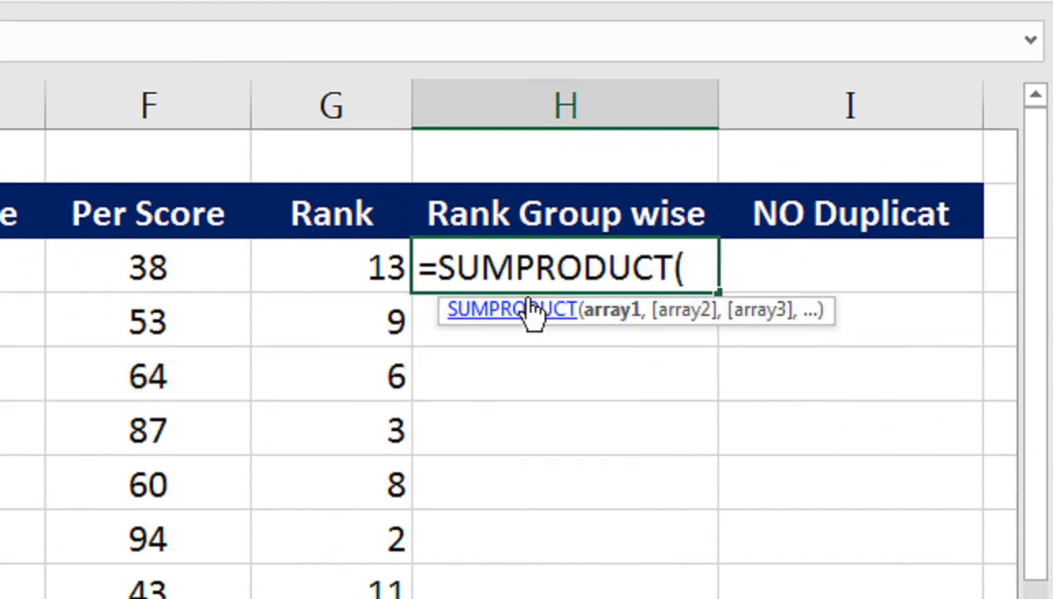
{"action": "type", "text": "("}
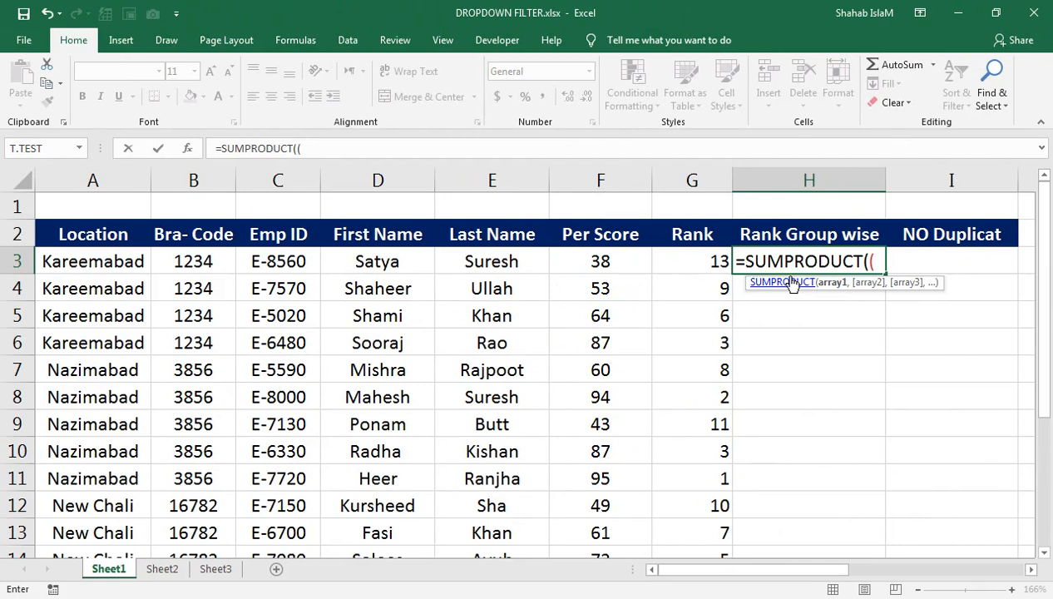
Add the branch code condition ($B$3:$B$17=B3) to the SUMPRODUCT formula, with the range made absolute
{"action": "key", "text": "Left"}
{"action": "key", "text": "Left"}
{"action": "key", "text": "Left"}
{"action": "key", "text": "Left"}
{"action": "key", "text": "Left"}
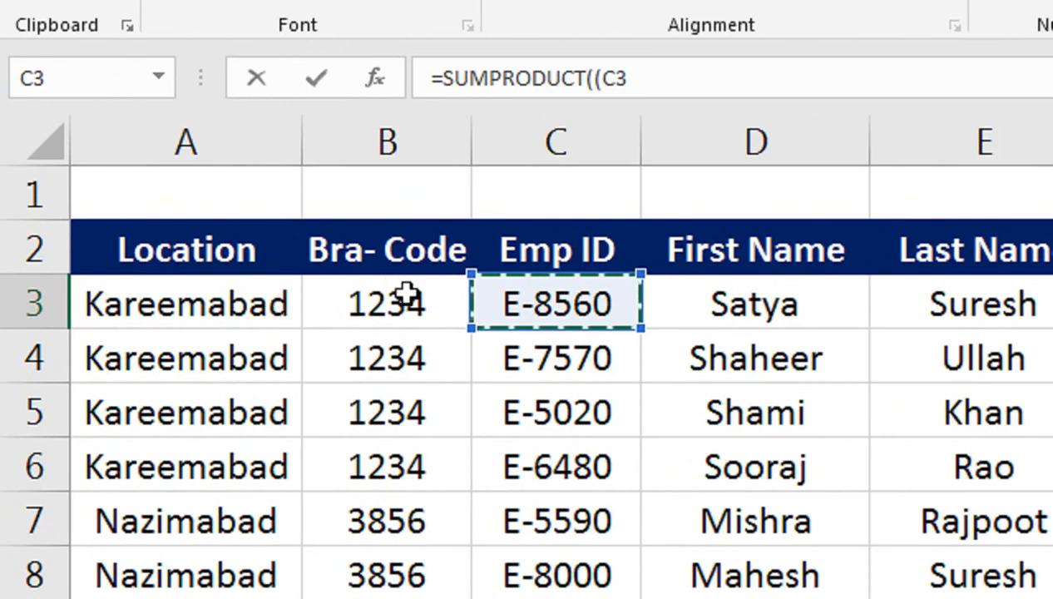
{"action": "left_click", "coordinate": [161, 265]}
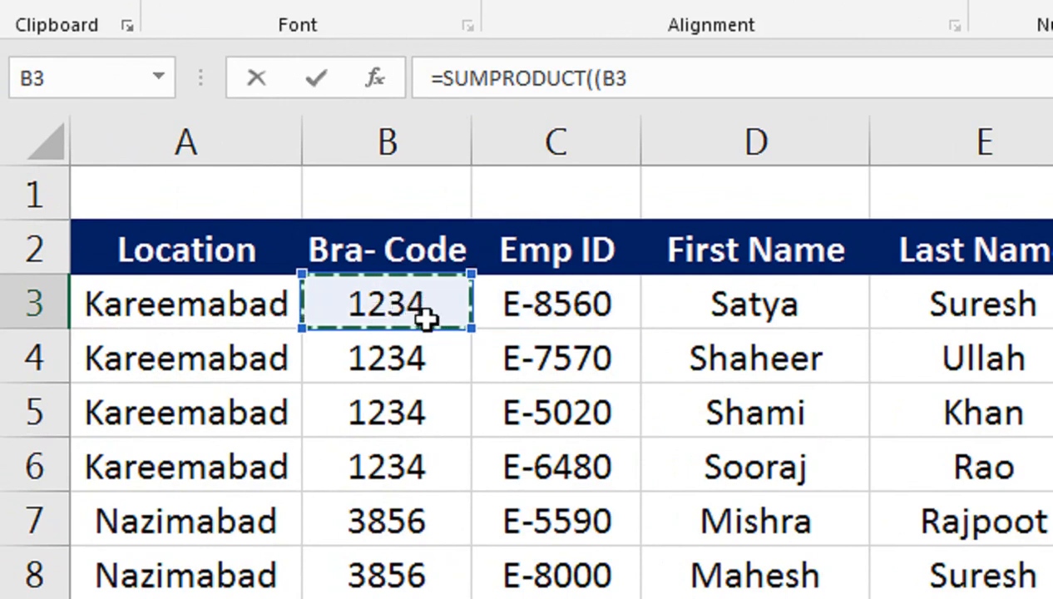
{"action": "key", "text": "ctrl+shift+Down"}
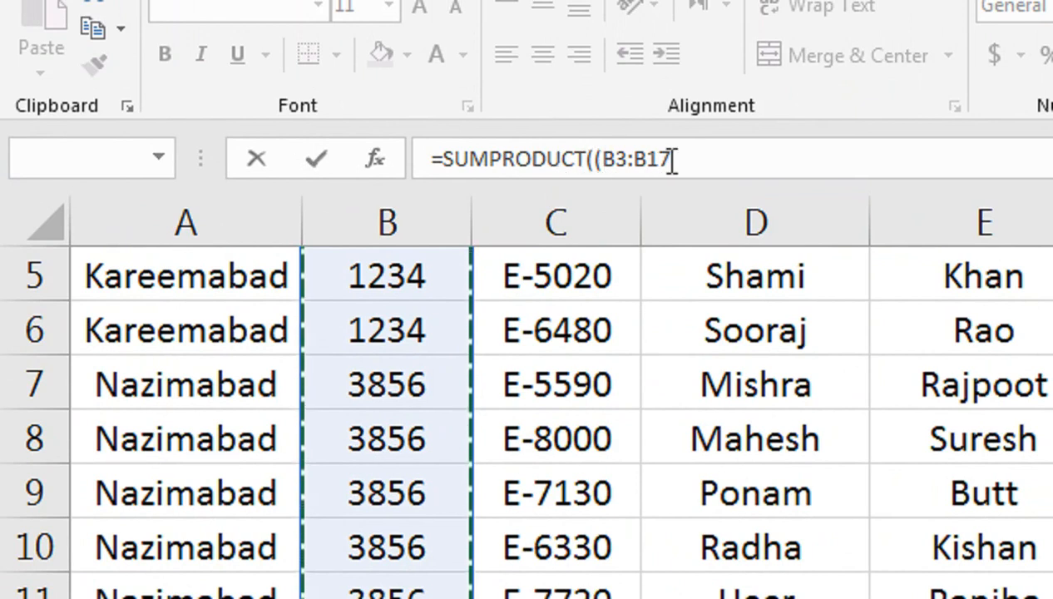
{"action": "key", "text": "F4"}
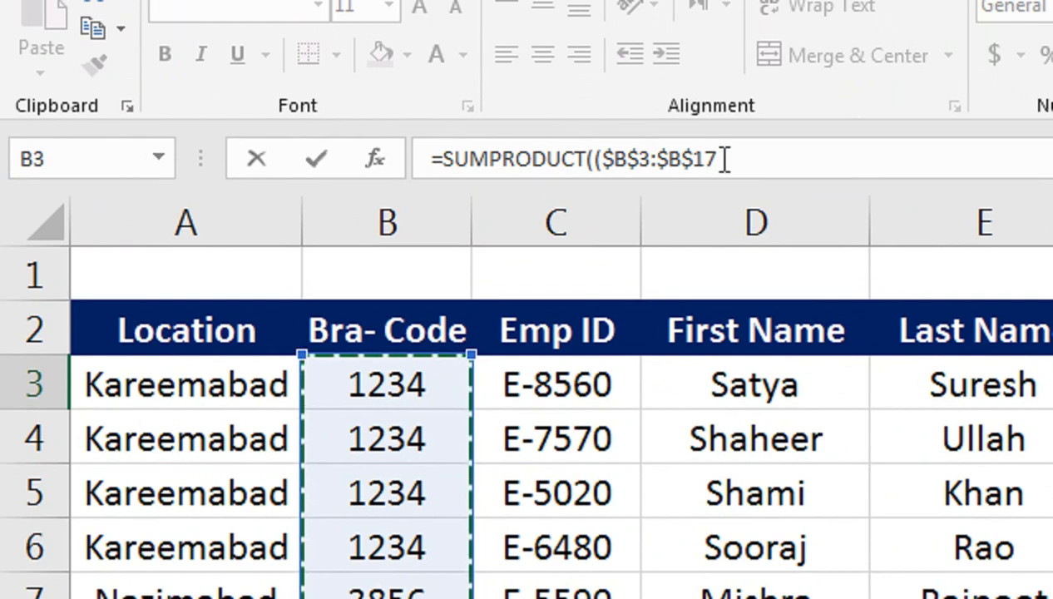
{"action": "left_click", "coordinate": [761, 156]}
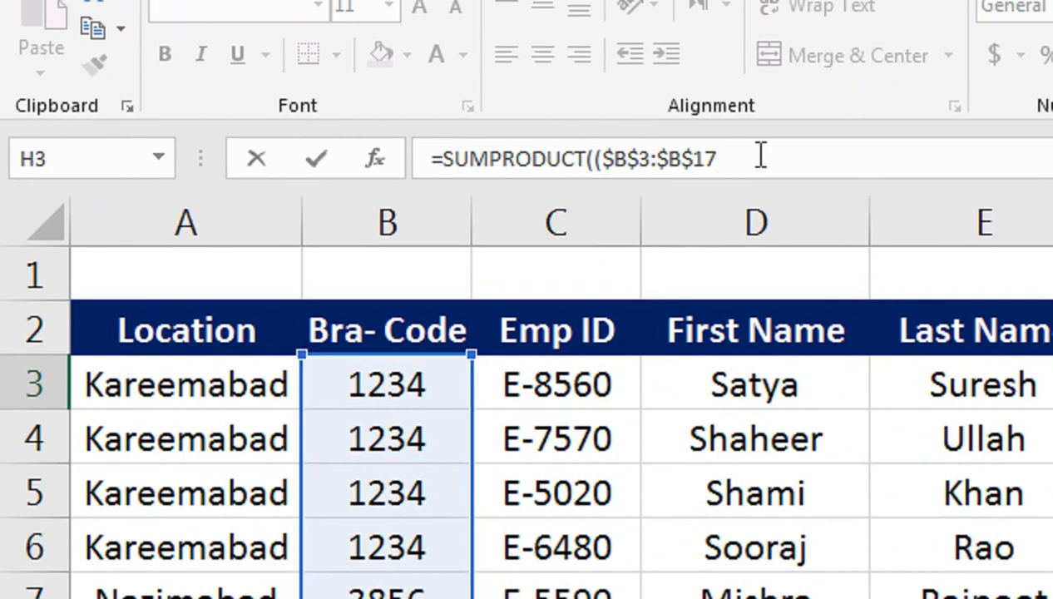
{"action": "left_click", "coordinate": [416, 385]}
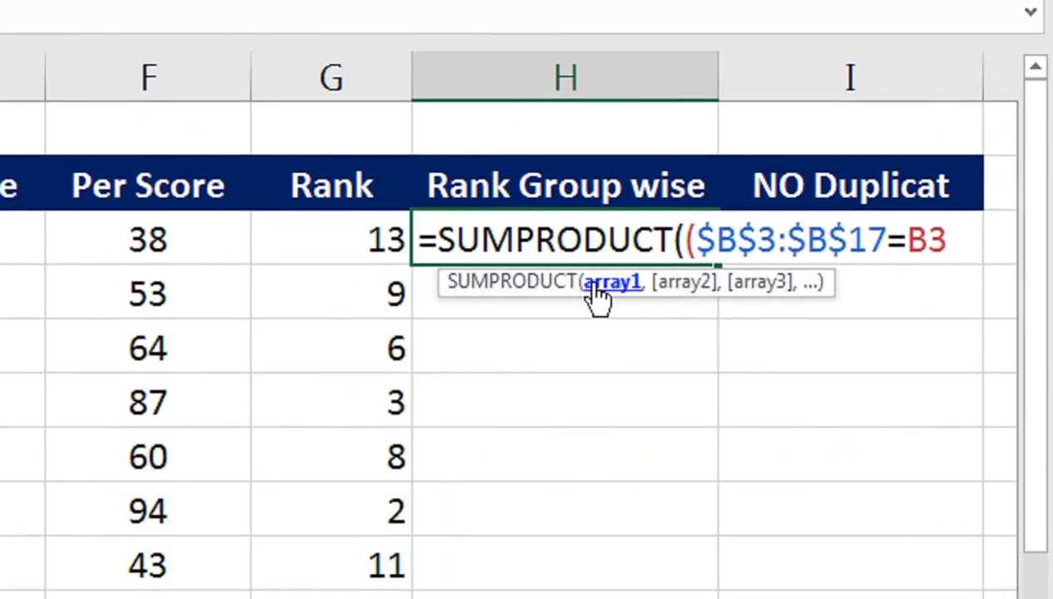
{"action": "type", "text": ")"}
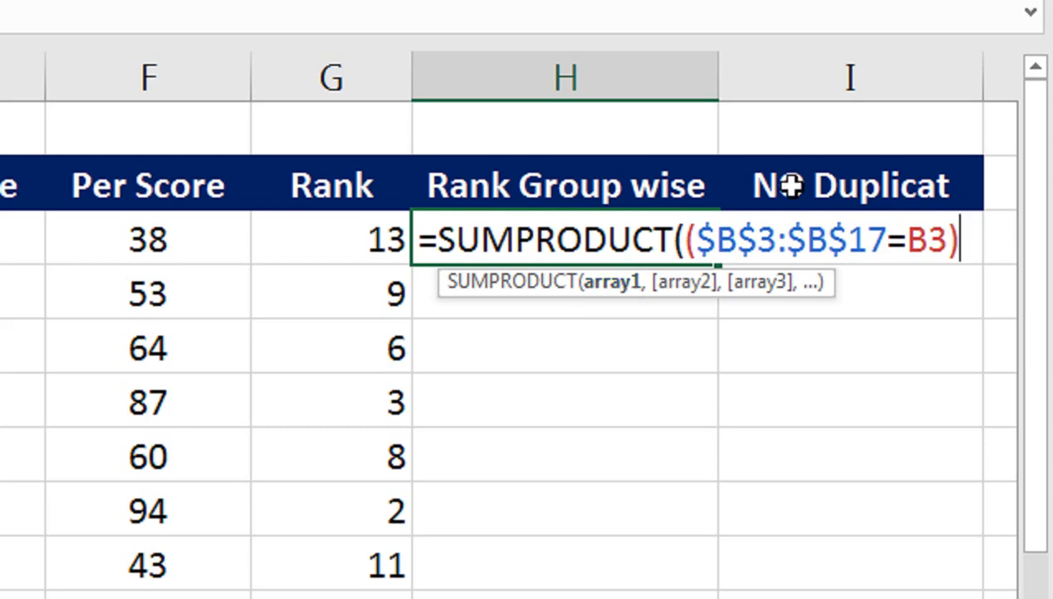
Multiply the branch code condition by a second condition that starts with the score comparison F3<
{"action": "type", "text": "**"}
{"action": "key", "text": "BackSpace"}
{"action": "type", "text": "("}
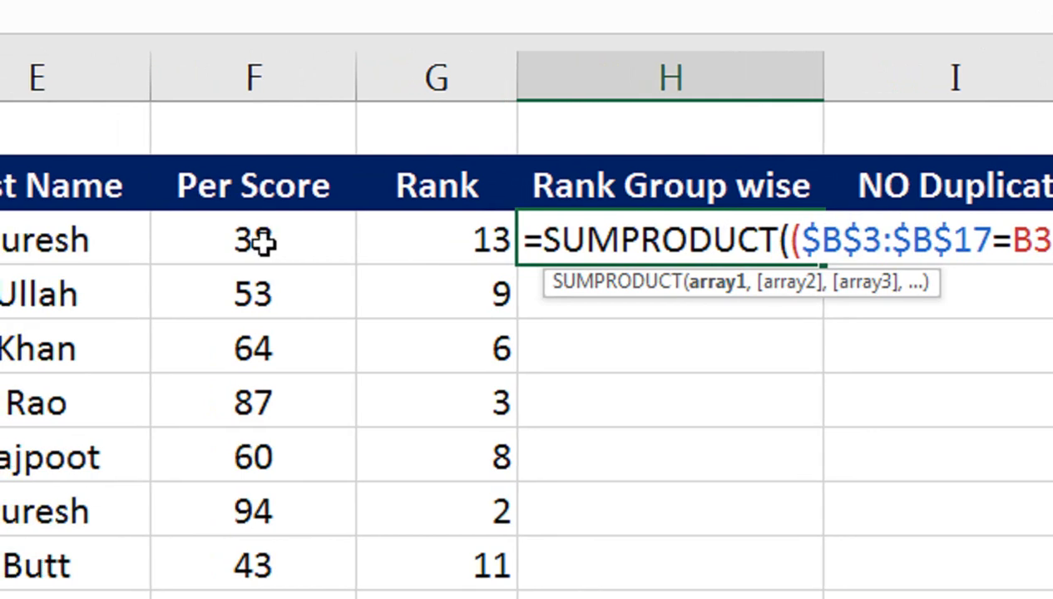
{"action": "left_click", "coordinate": [257, 241]}
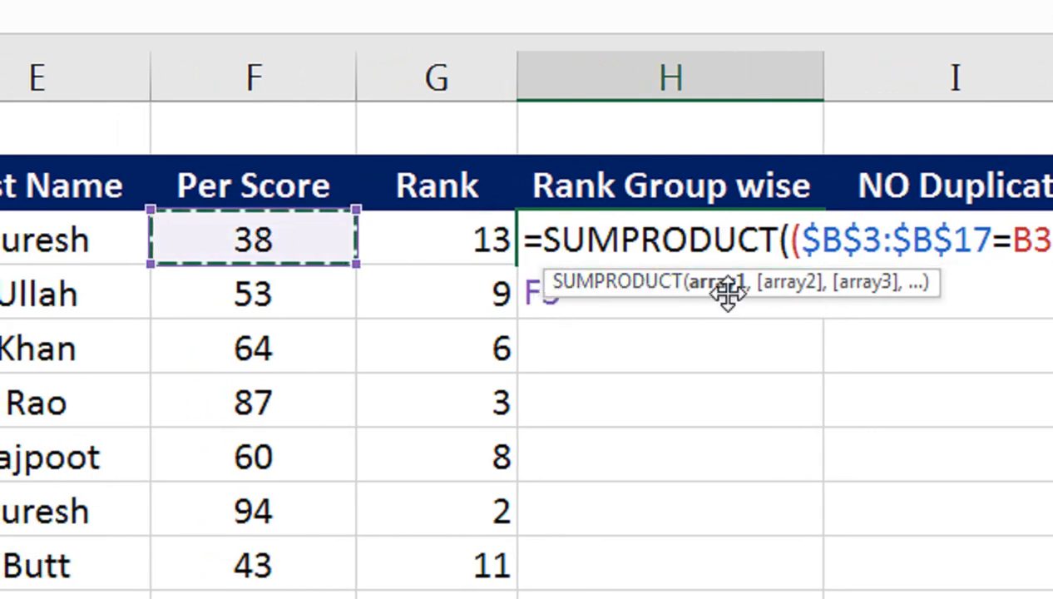
{"action": "left_click_drag", "start_coordinate": [757, 282], "coordinate": [752, 357]}
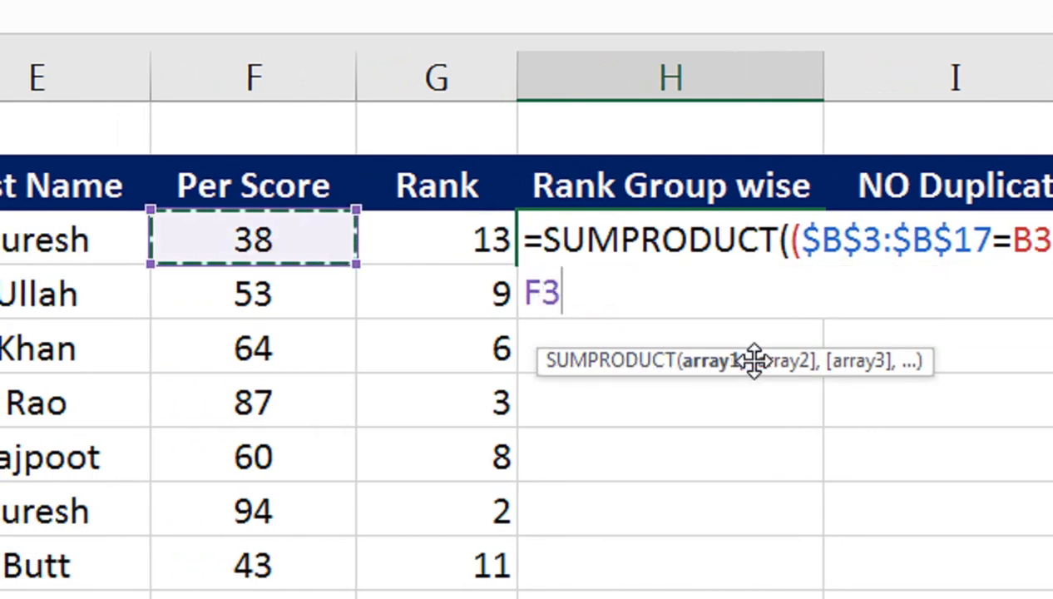
{"action": "type", "text": "<"}
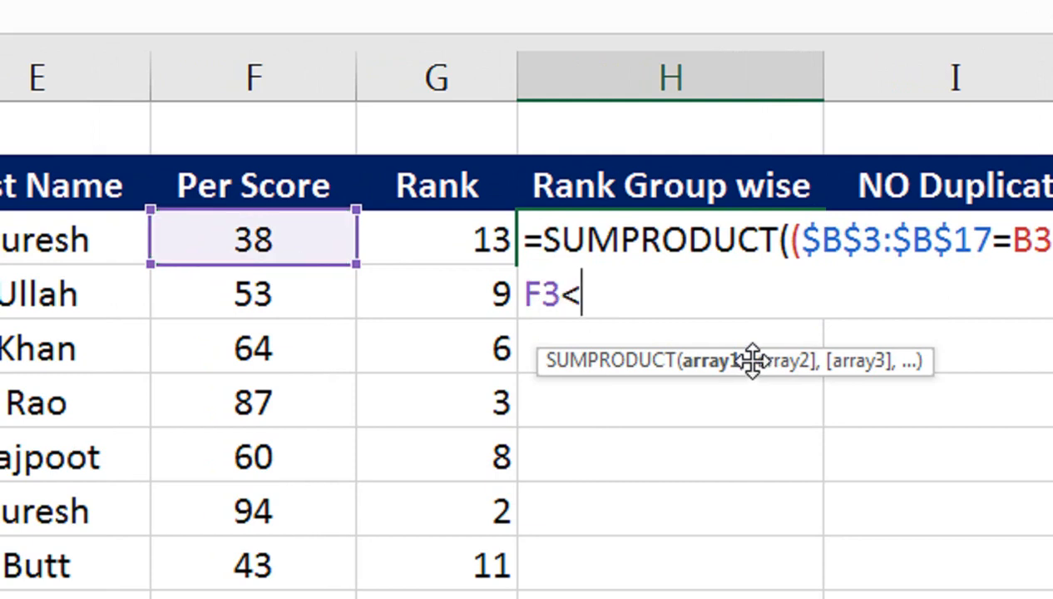
Complete the second SUMPRODUCT condition as (F3<$F$3:$F$17), with the score range made absolute
{"action": "left_click", "coordinate": [326, 245]}
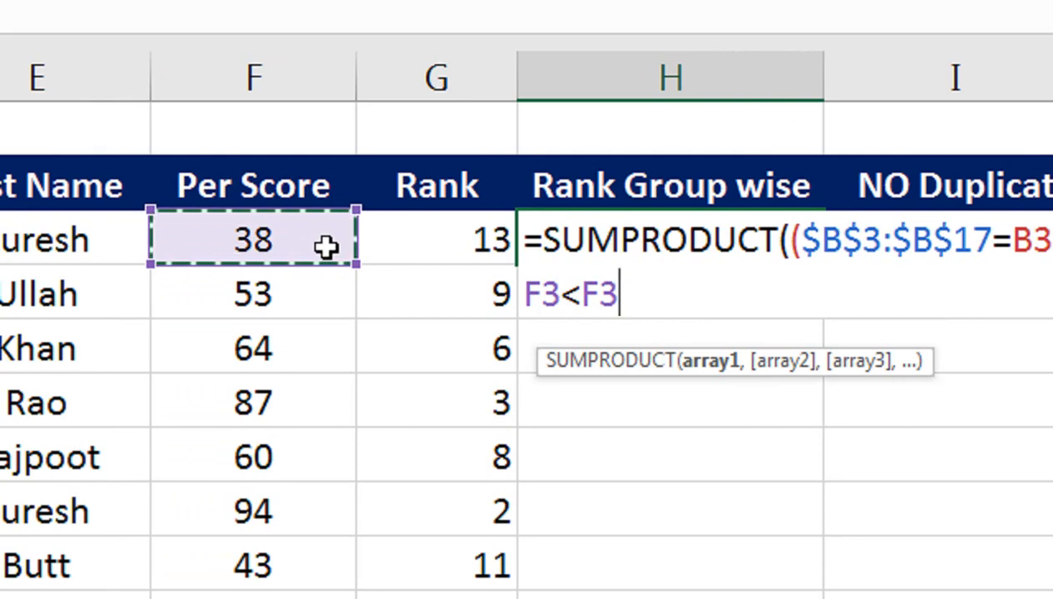
{"action": "key", "text": "ctrl+shift+Down"}
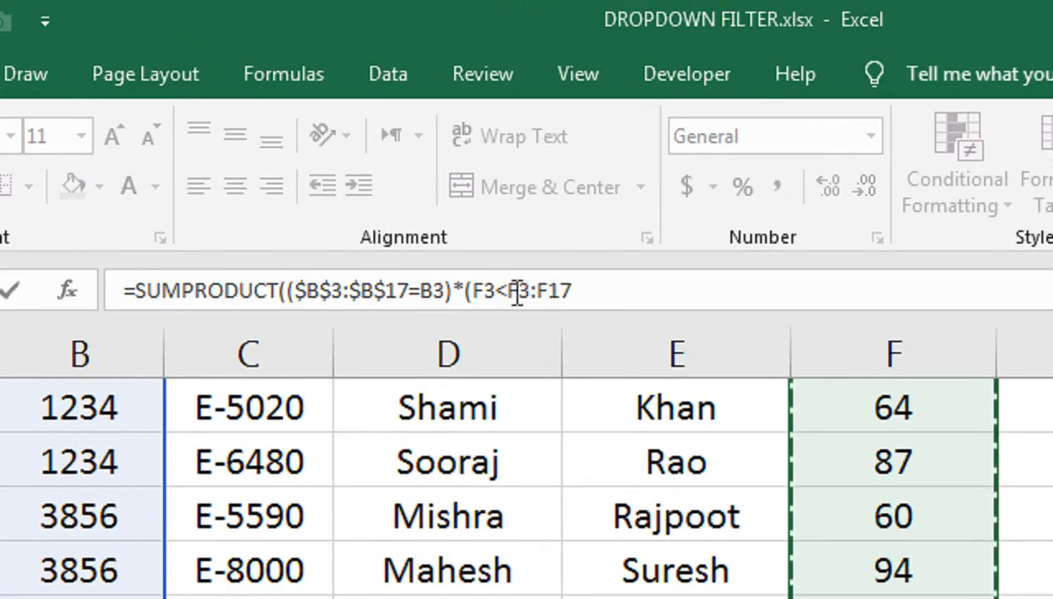
{"action": "key", "text": "F4"}
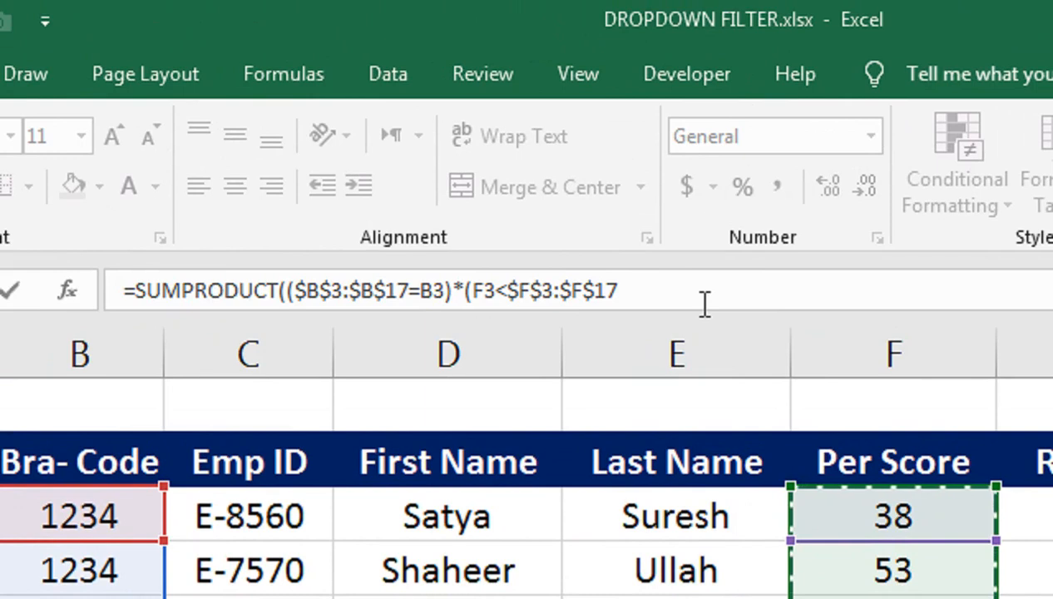
{"action": "type", "text": ")"}
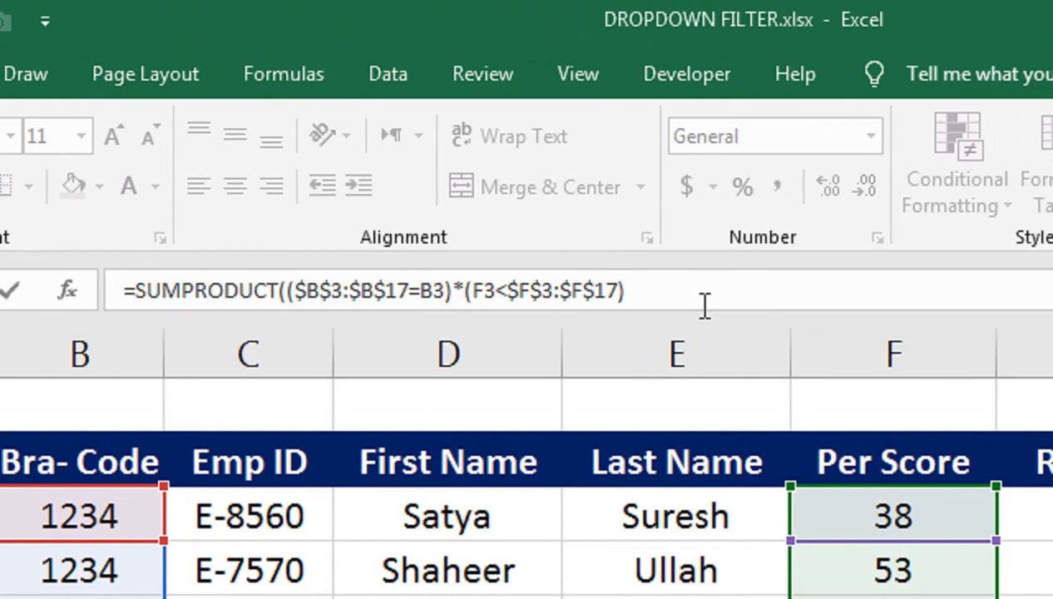
Close the SUMPRODUCT function, add +1 to it and enter the formula in H3
{"action": "left_click", "coordinate": [637, 291]}
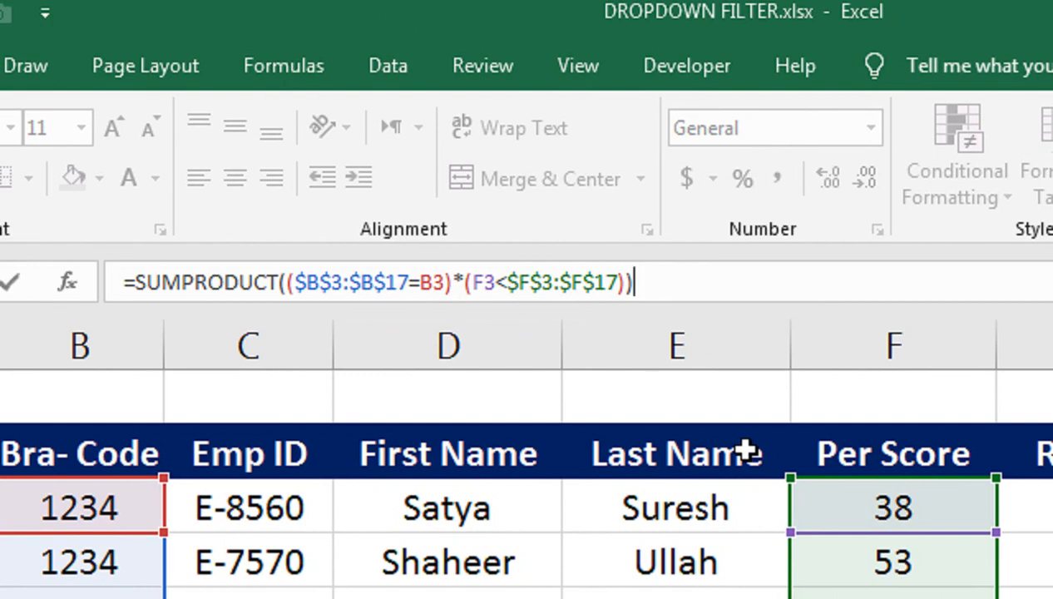
{"action": "type", "text": "1"}
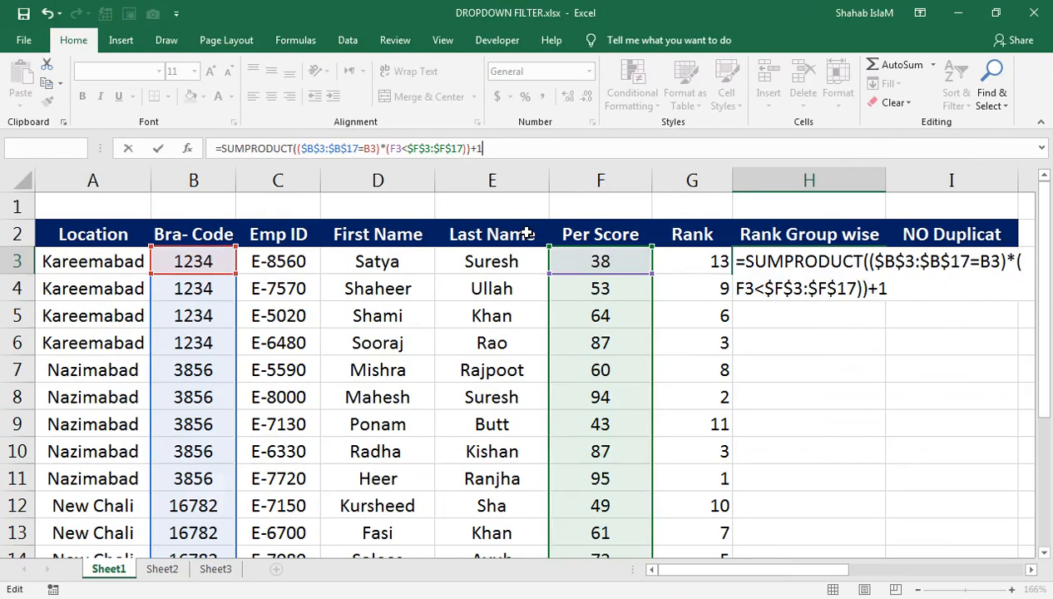
{"action": "key", "text": "Return"}
Fill the SUMPRODUCT formula from H3 down to row 11 and compare the group ranks with the scores and overall ranks
{"action": "left_click", "coordinate": [764, 264]}
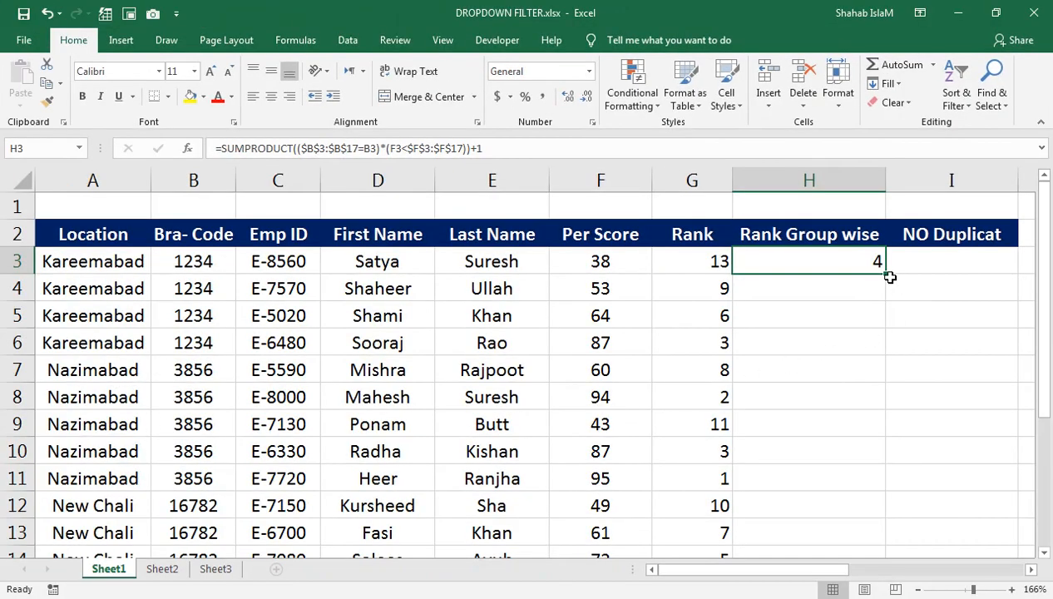
{"action": "left_click_drag", "start_coordinate": [887, 271], "coordinate": [873, 494]}
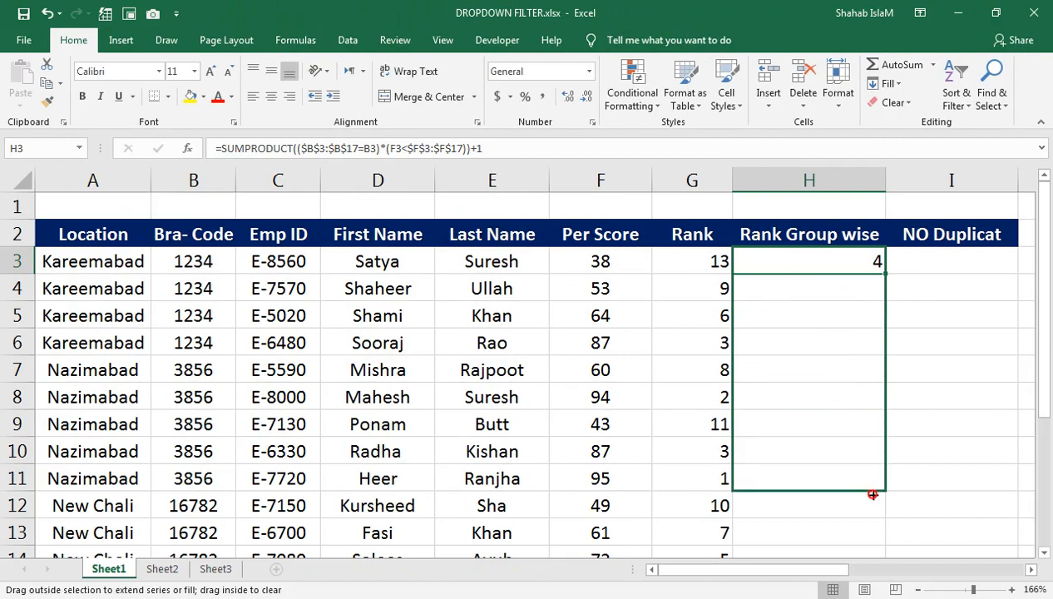
{"action": "left_click_drag", "start_coordinate": [872, 495], "coordinate": [872, 492]}
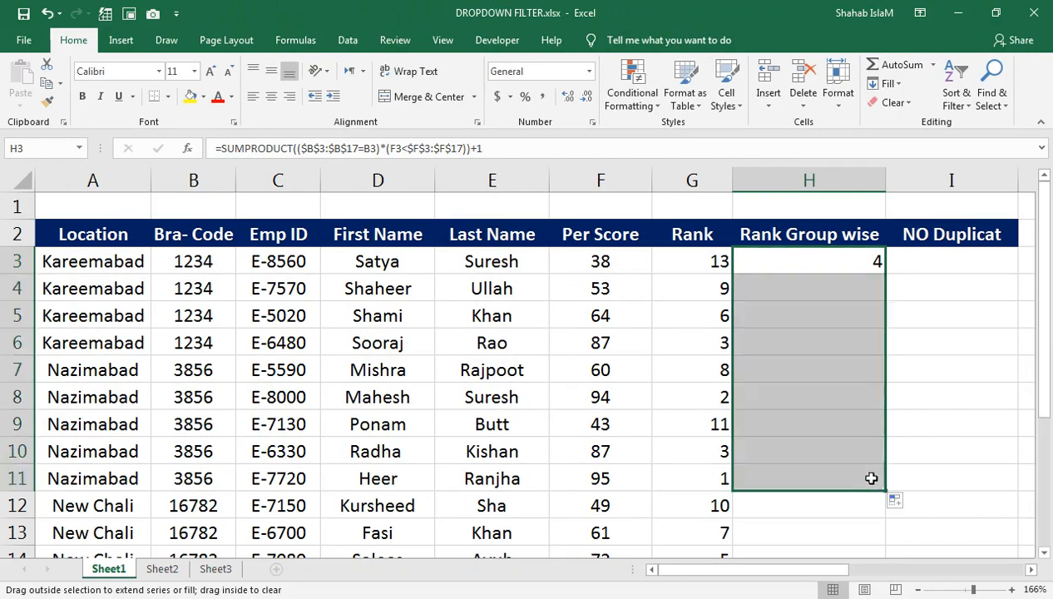
{"action": "left_click", "coordinate": [870, 269]}
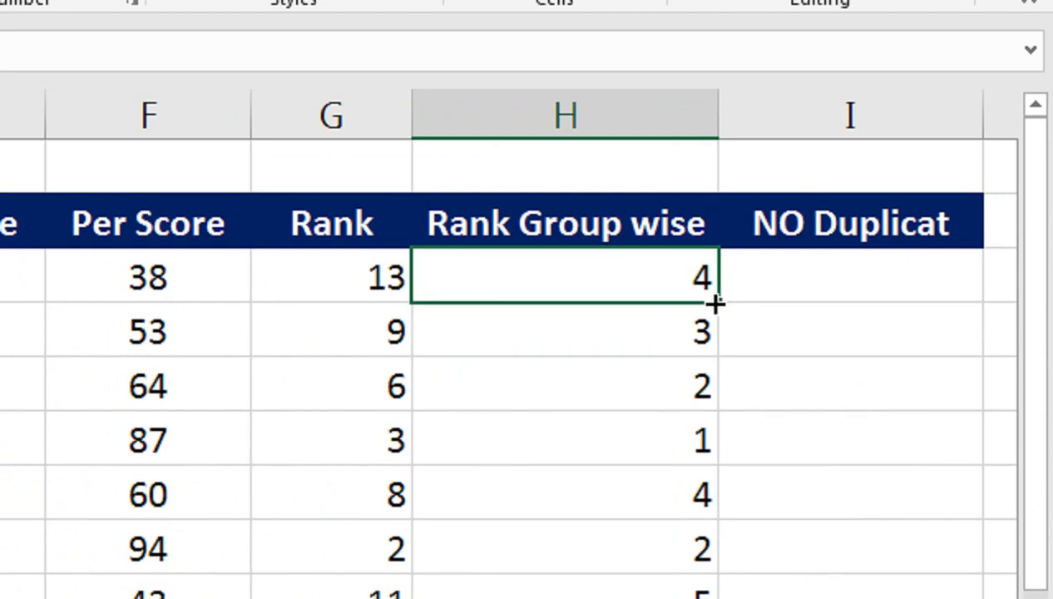
{"action": "left_click_drag", "start_coordinate": [713, 303], "coordinate": [698, 598]}
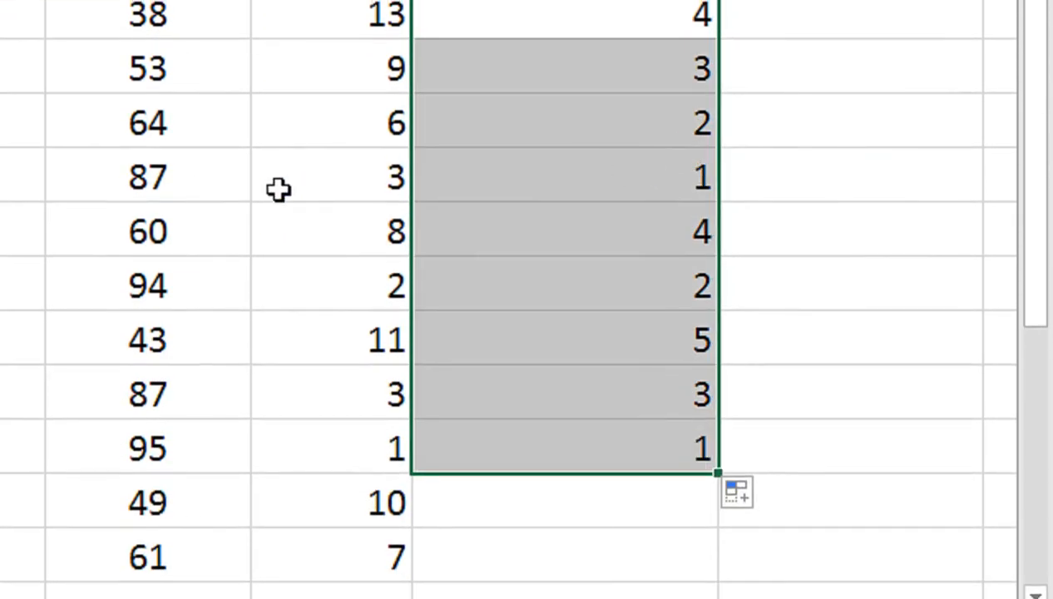
{"action": "left_click", "coordinate": [225, 183]}
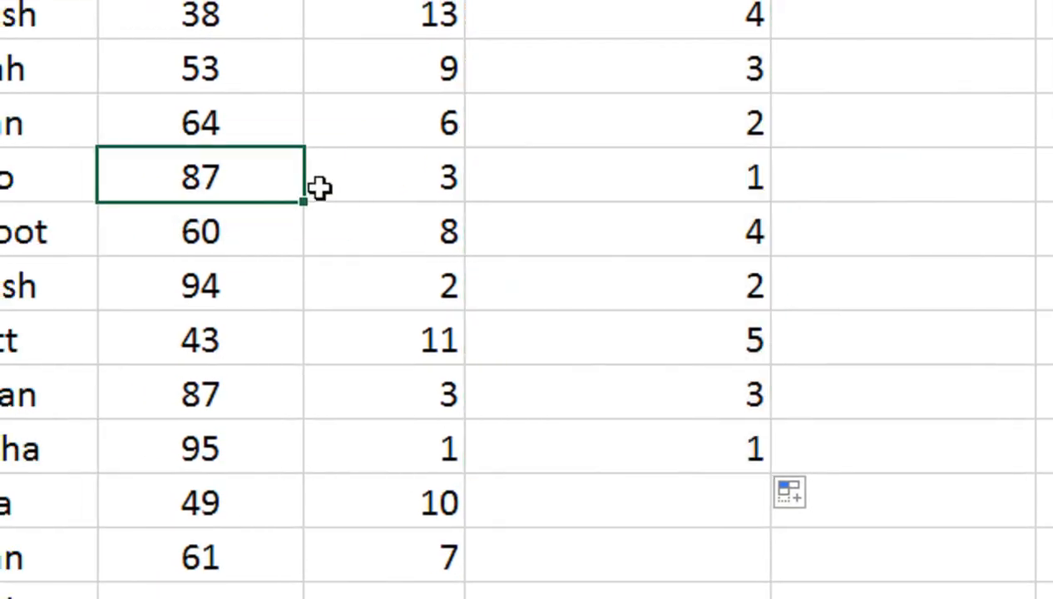
{"action": "left_click", "coordinate": [495, 181]}
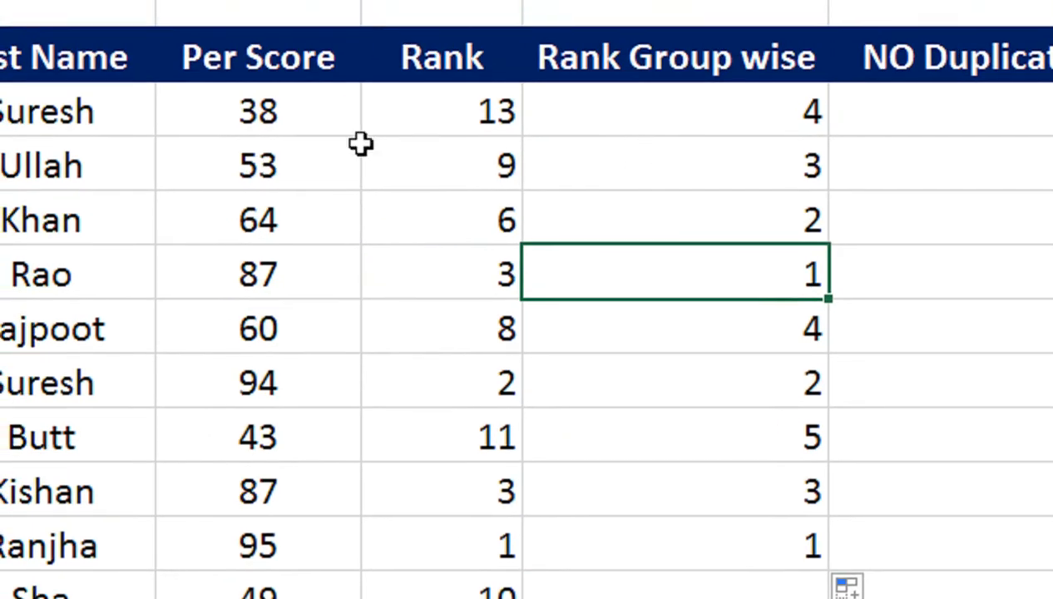
{"action": "left_click", "coordinate": [442, 109]}
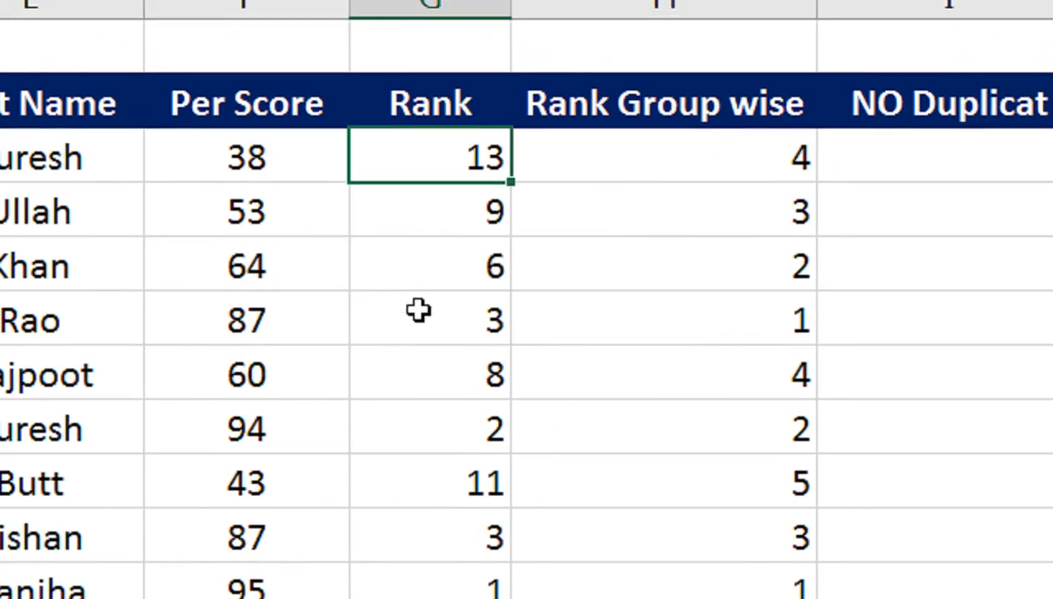
Fill the SUMPRODUCT formula from H3 down to row 17 and centre the group-wise ranks in their cells
{"action": "left_click", "coordinate": [629, 157]}
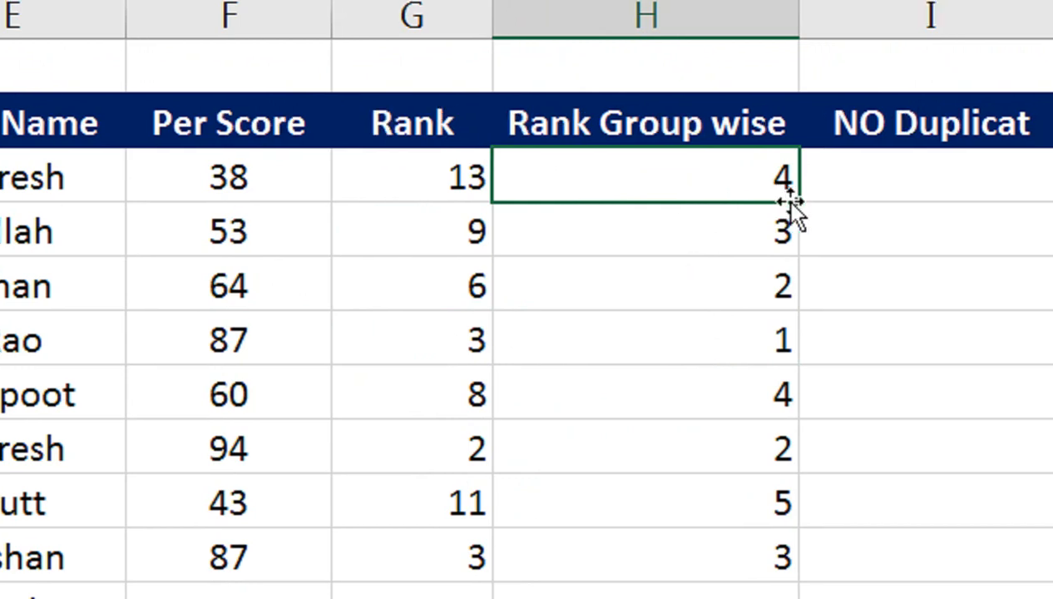
{"action": "left_click_drag", "start_coordinate": [790, 202], "coordinate": [789, 598]}
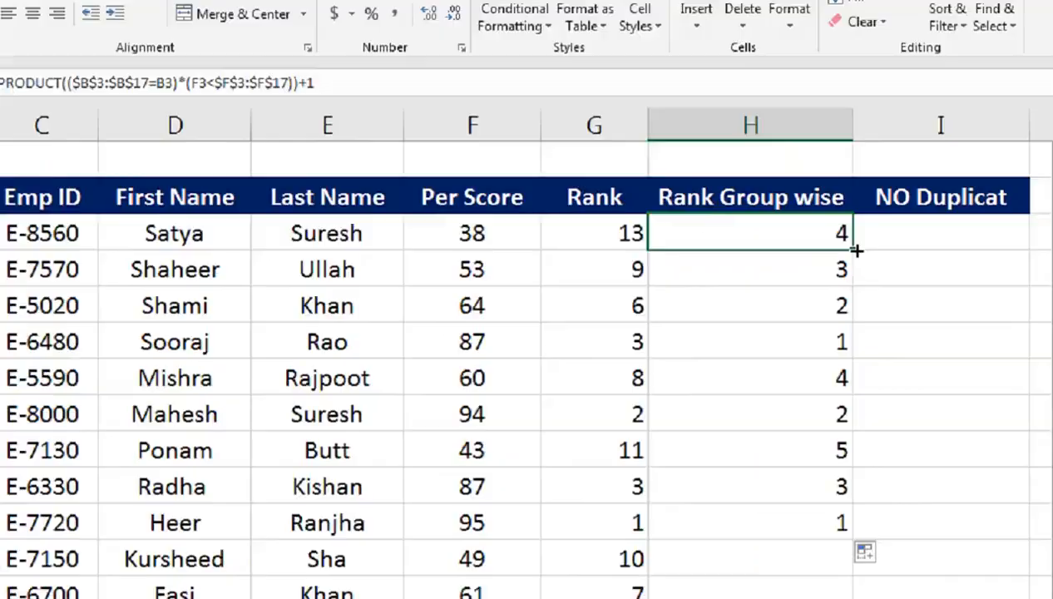
{"action": "mouse_move", "coordinate": [880, 576]}
{"action": "left_mouse_down"}
{"action": "mouse_move", "coordinate": [863, 476]}
{"action": "mouse_move", "coordinate": [863, 536]}
{"action": "left_mouse_up"}
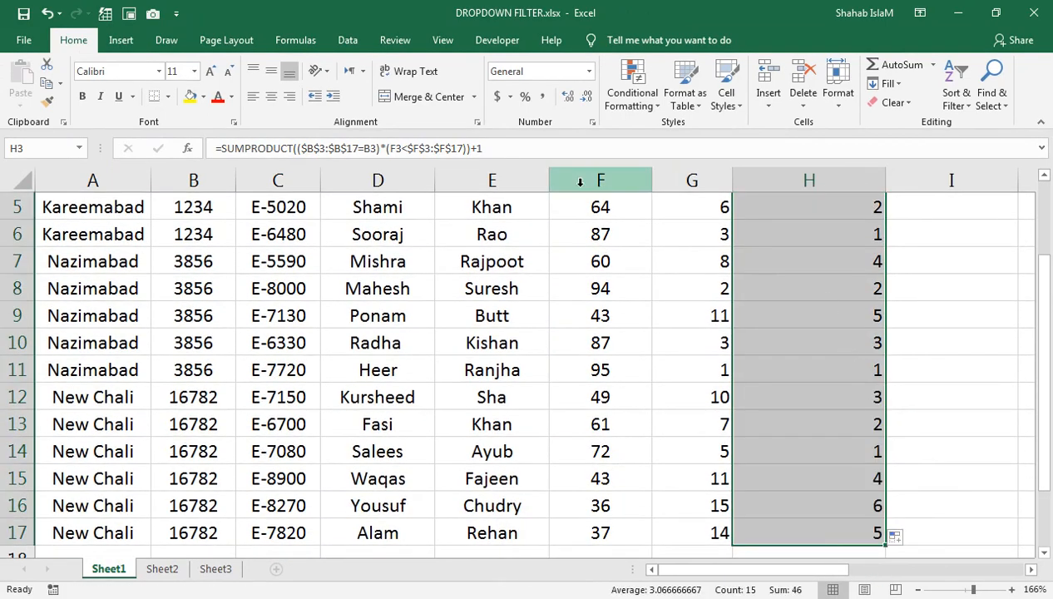
{"action": "left_click", "coordinate": [271, 97]}
{"action": "scroll", "coordinate": [770, 235], "scroll_direction": "up", "scroll_amount": 2}
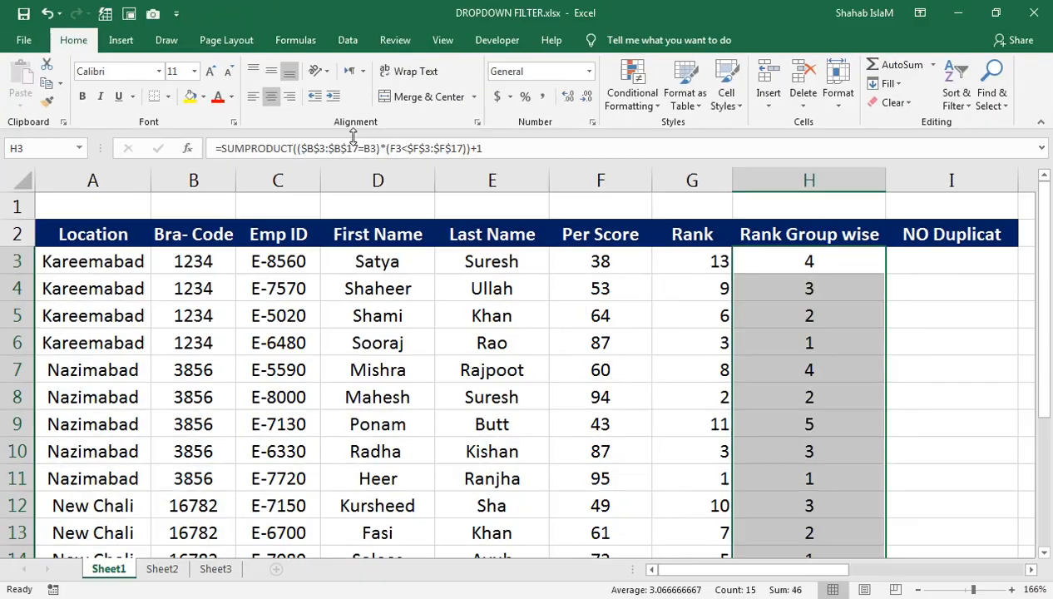
Remove the word Rank from the header in H2, leaving Group wise
{"action": "left_click", "coordinate": [770, 236]}
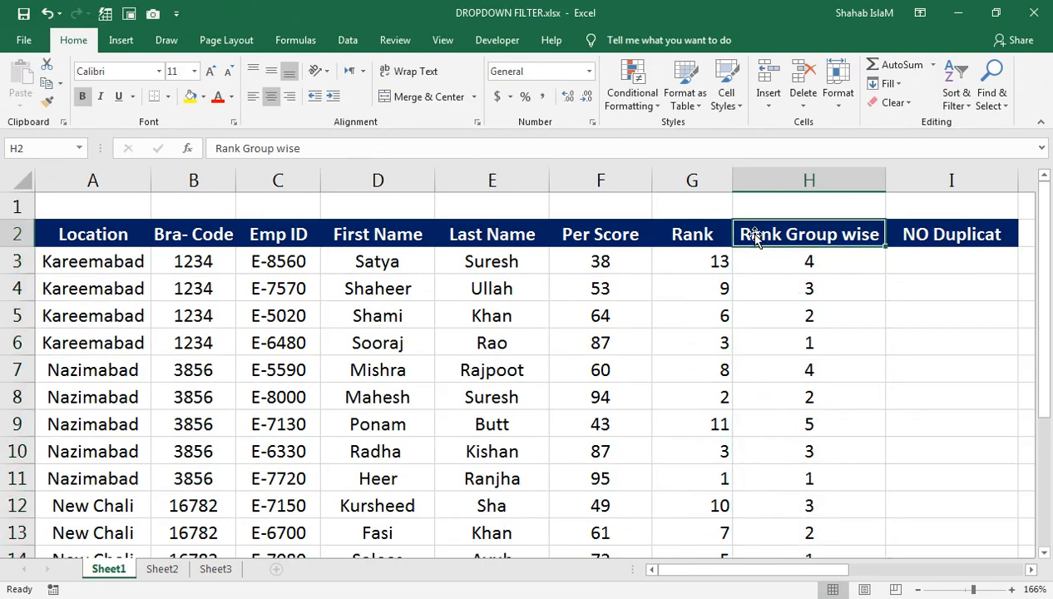
{"action": "left_click", "coordinate": [257, 150]}
{"action": "key", "text": "BackSpace"}
{"action": "key", "text": "BackSpace"}
{"action": "key", "text": "BackSpace"}
{"action": "key", "text": "BackSpace"}
{"action": "key", "text": "BackSpace"}
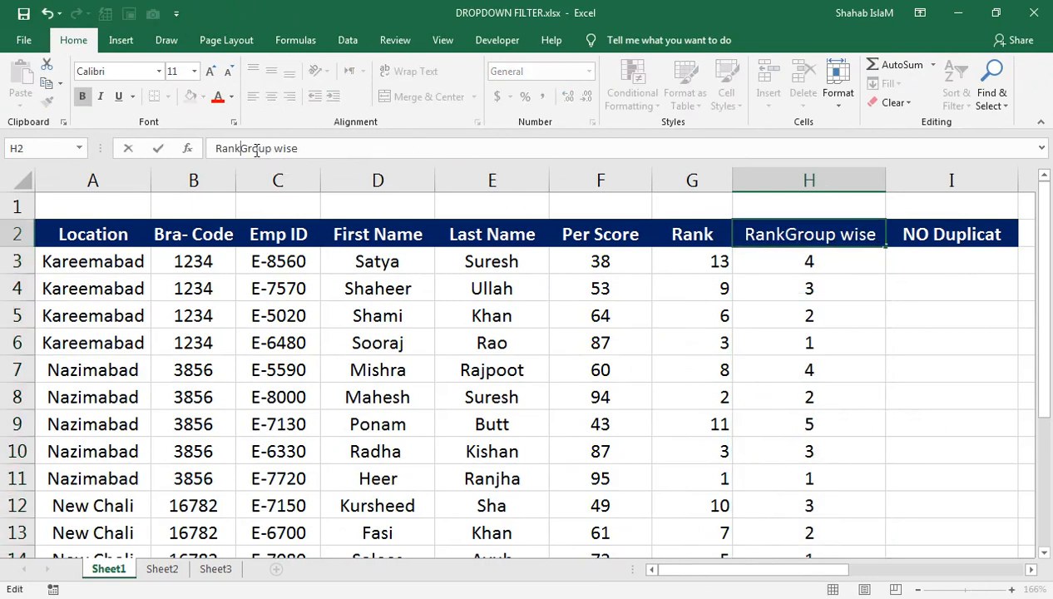
{"action": "key", "text": "Return"}
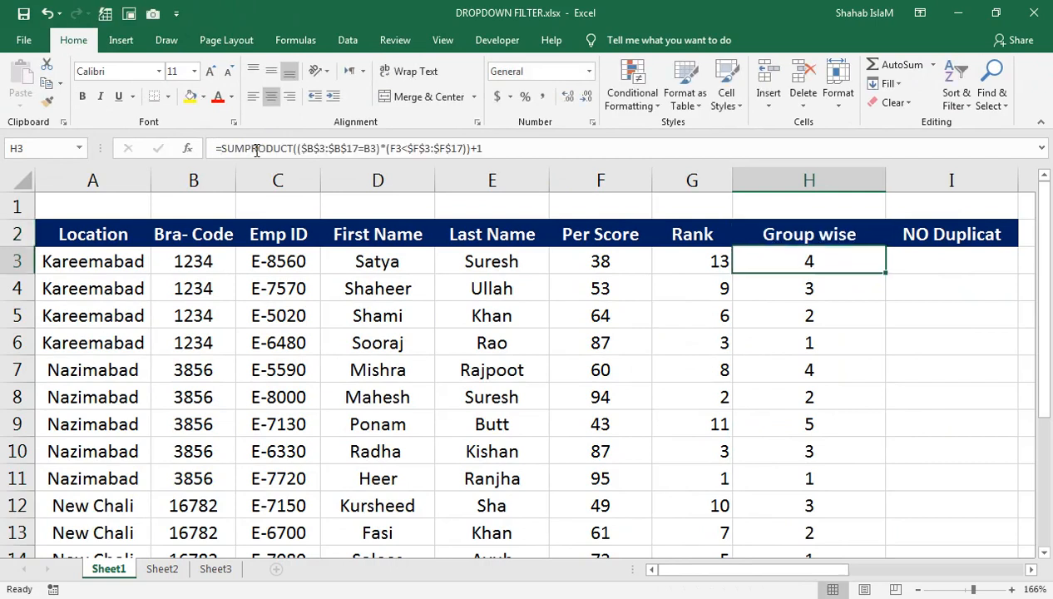
Add the prefix R- to the header in H2 so it reads R-Group wise
{"action": "double_click", "coordinate": [783, 235]}
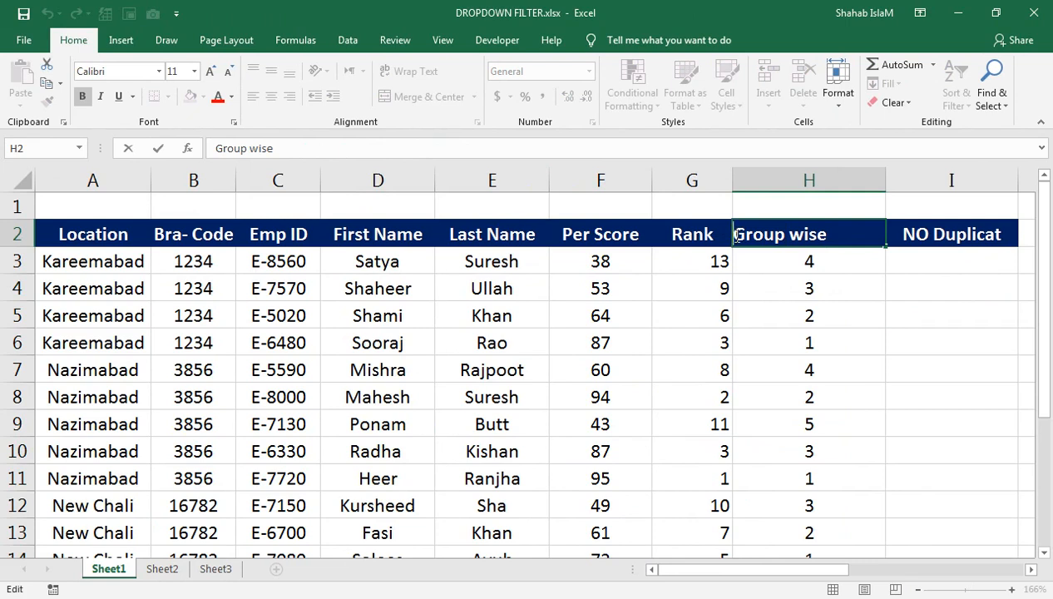
{"action": "type", "text": "R-"}
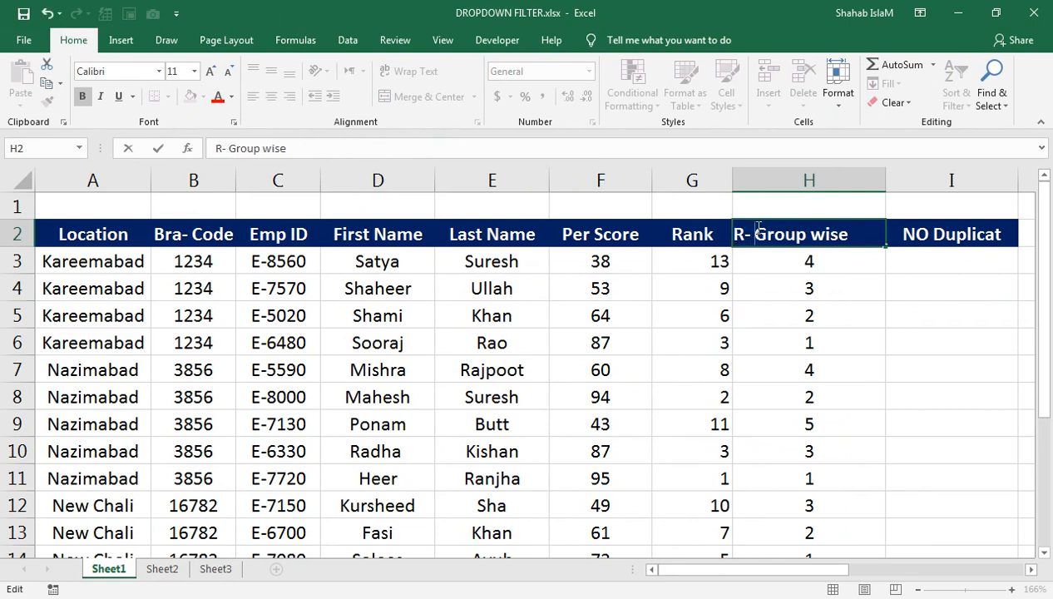
{"action": "key", "text": "BackSpace"}
{"action": "key", "text": "Return"}
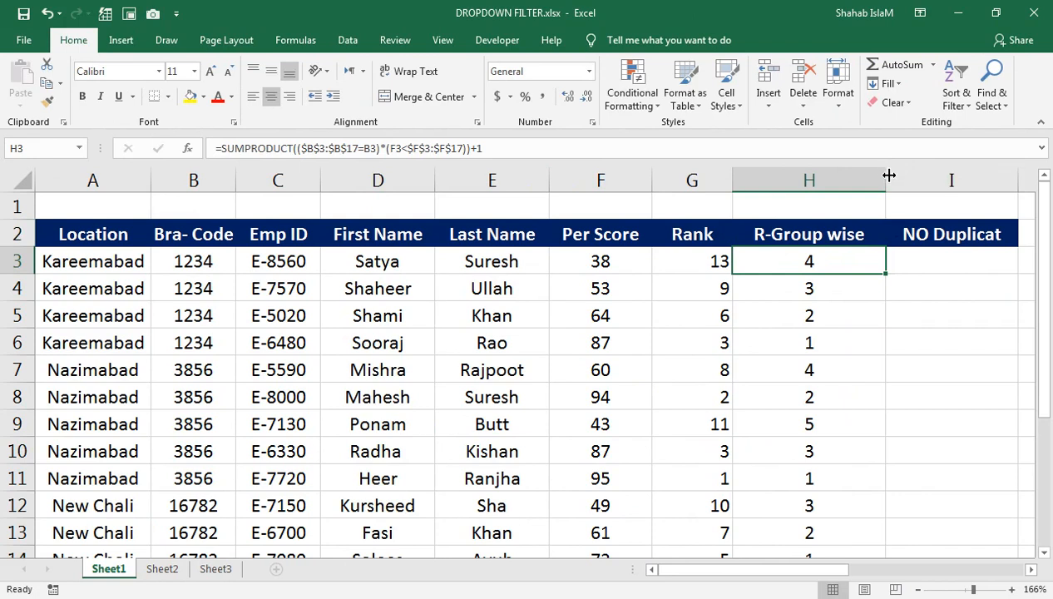
Narrow columns H and I to fit their headers and select G3 to review the Rank column
{"action": "left_click_drag", "start_coordinate": [887, 176], "coordinate": [859, 177]}
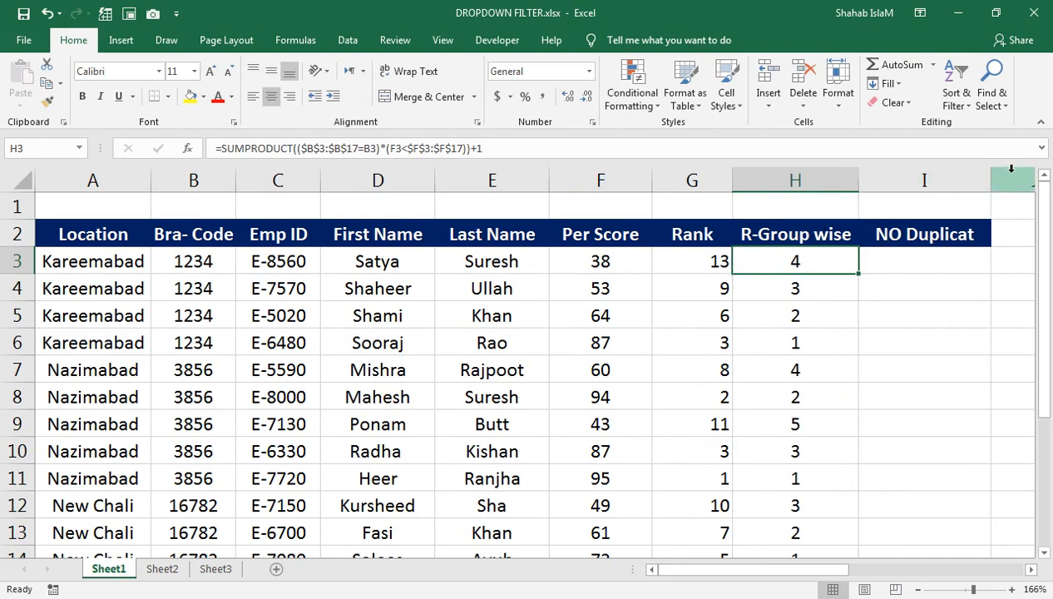
{"action": "left_click_drag", "start_coordinate": [992, 178], "coordinate": [973, 180]}
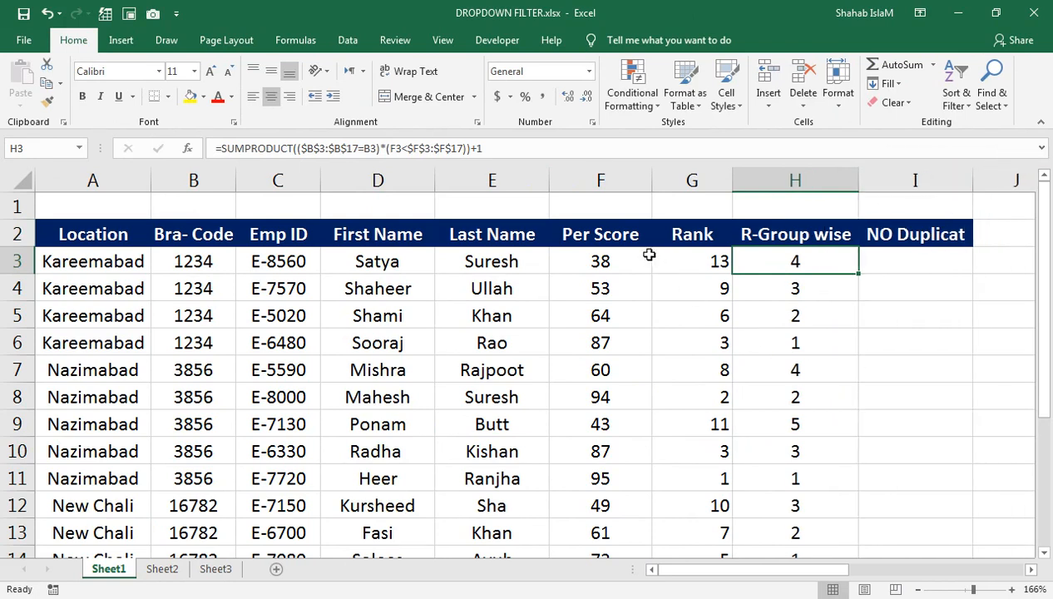
{"action": "left_click", "coordinate": [703, 261]}
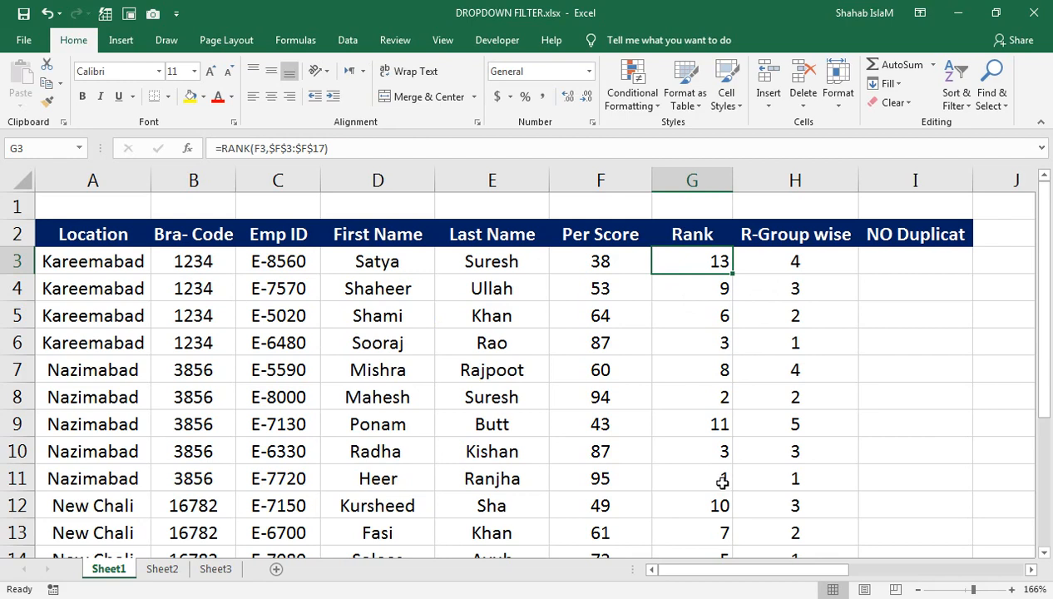
Start a RANK formula in I3 under NO Duplicat with the score in F3 as the number to rank
{"action": "left_click", "coordinate": [905, 259]}
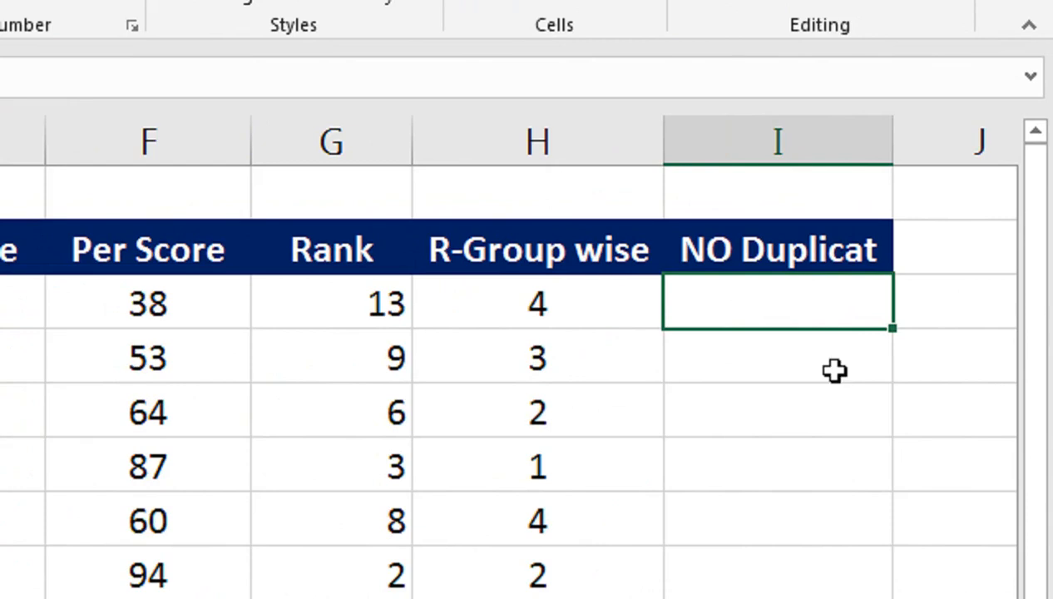
{"action": "type", "text": "=rank"}
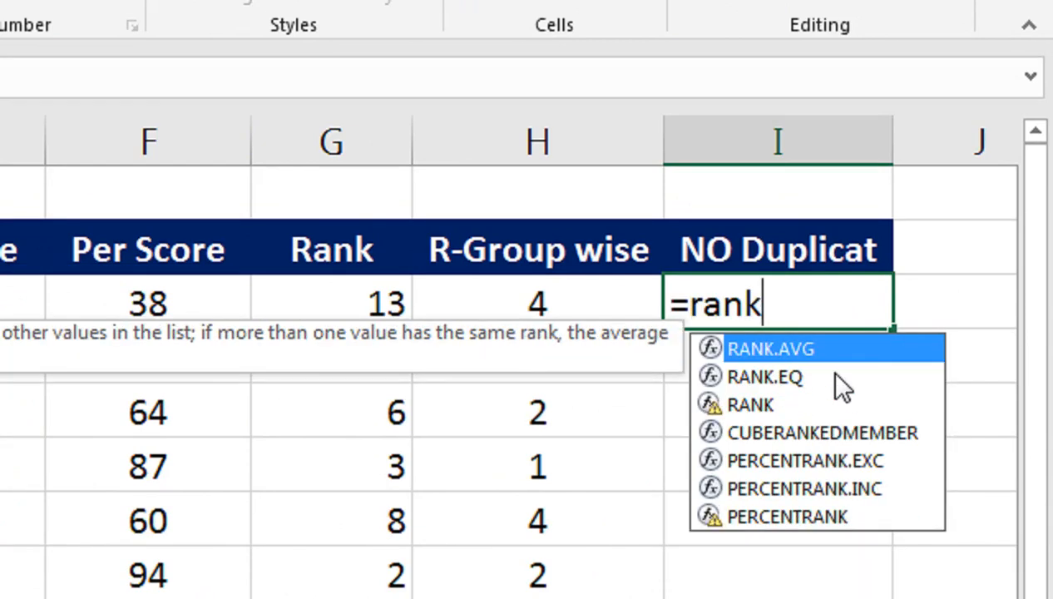
{"action": "key", "text": "Down"}
{"action": "key", "text": "Down"}
{"action": "key", "text": "Tab"}
{"action": "key", "text": "Left"}
{"action": "key", "text": "Left"}
{"action": "key", "text": "Left"}
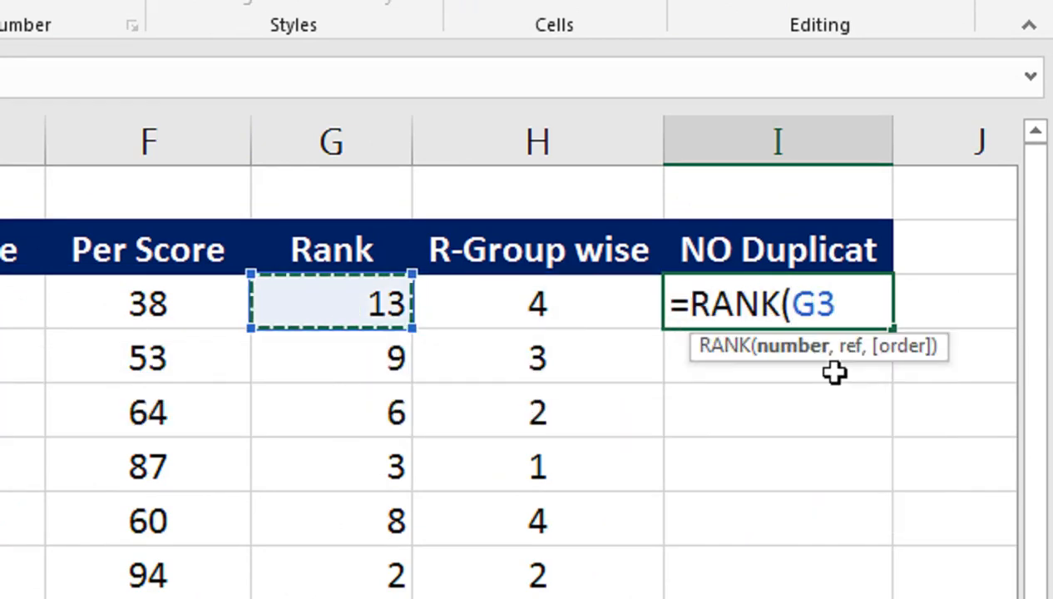
Add the Per Score range F3:F17 as the reference argument of the RANK formula
{"action": "type", "text": ","}
{"action": "key", "text": "Left"}
{"action": "key", "text": "Left"}
{"action": "key", "text": "Left"}
{"action": "key", "text": "ctrl+shift+Down"}
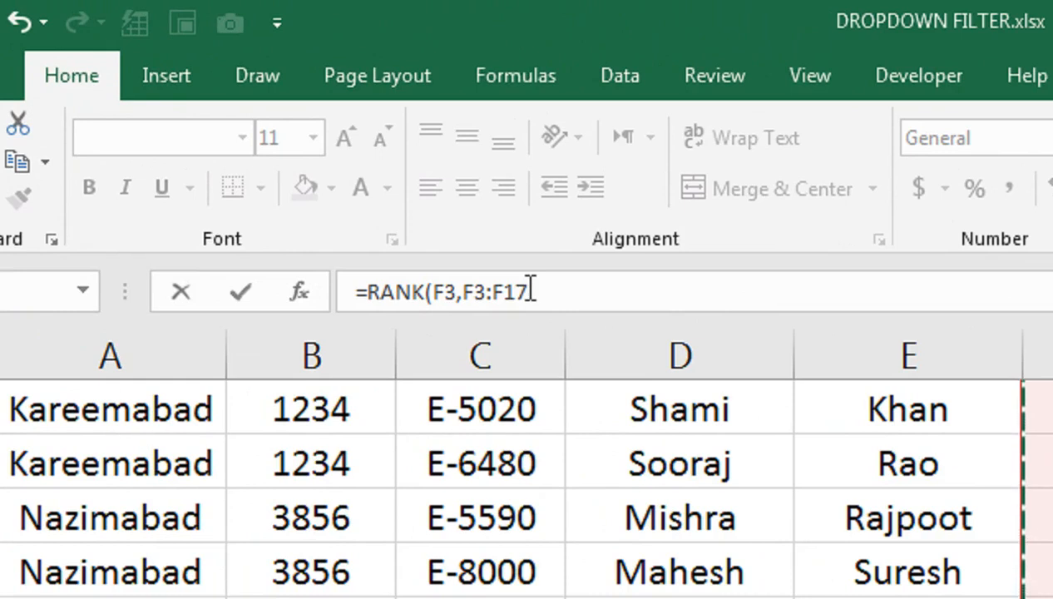
Set the order argument of the RANK formula to 0 for descending
{"action": "type", "text": ","}
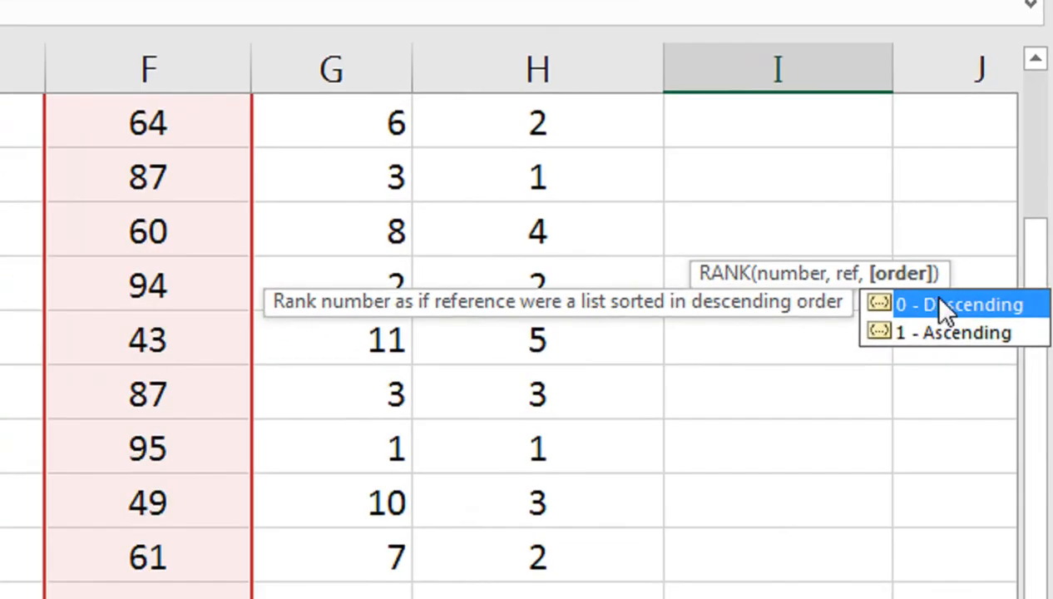
{"action": "key", "text": "Down"}
{"action": "key", "text": "Up"}
{"action": "key", "text": "Tab"}
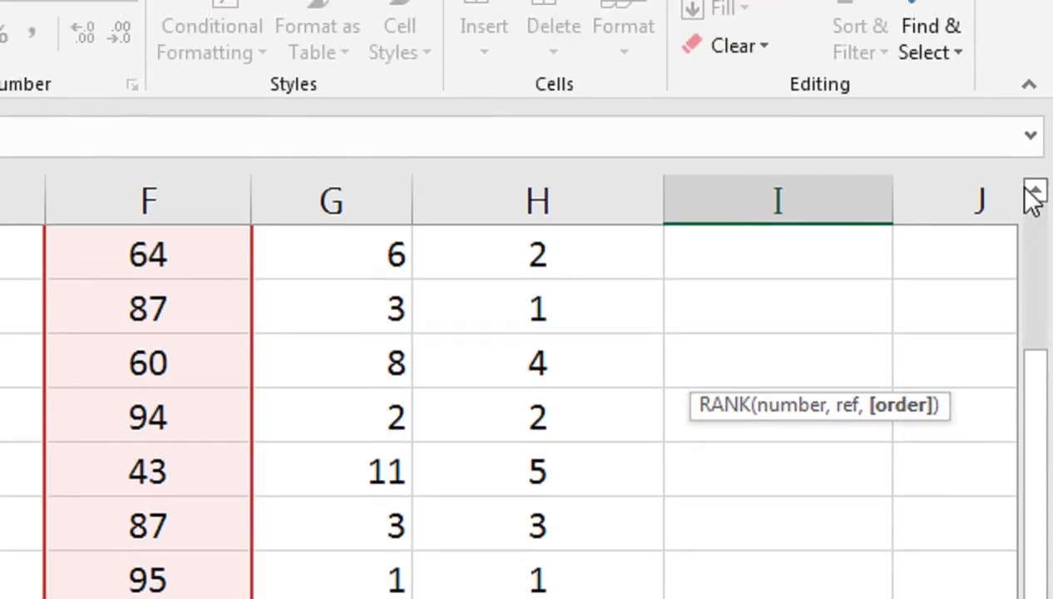
{"action": "left_click", "coordinate": [1034, 193]}
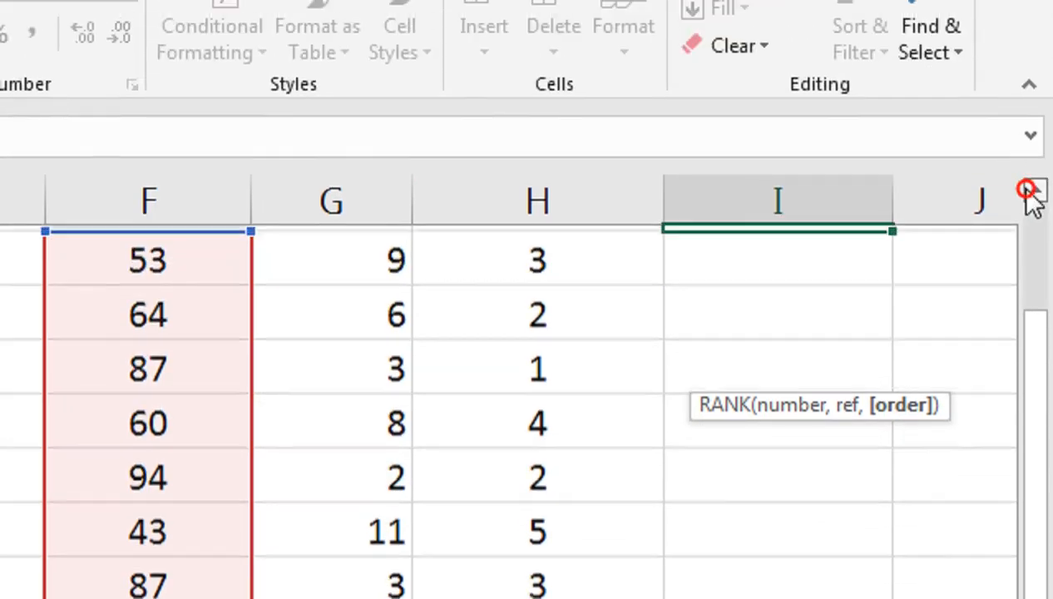
{"action": "left_click", "coordinate": [1034, 193]}
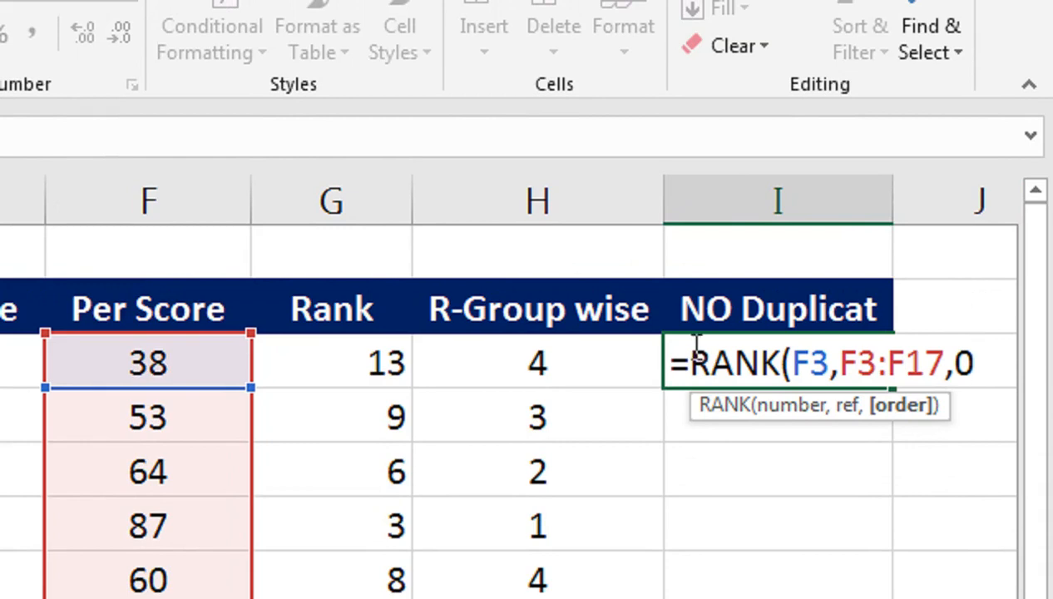
Add a COUNTIF function to the I3 formula, with its range as $F$3:F3 so only the start cell is absolute
{"action": "type", "text": ")+counti"}
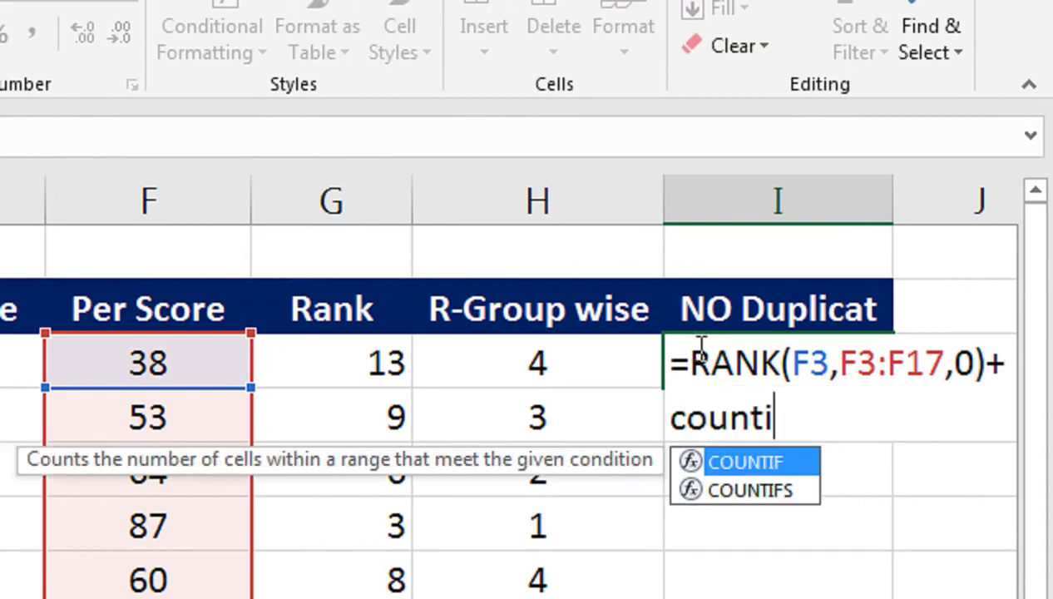
{"action": "key", "text": "Tab"}
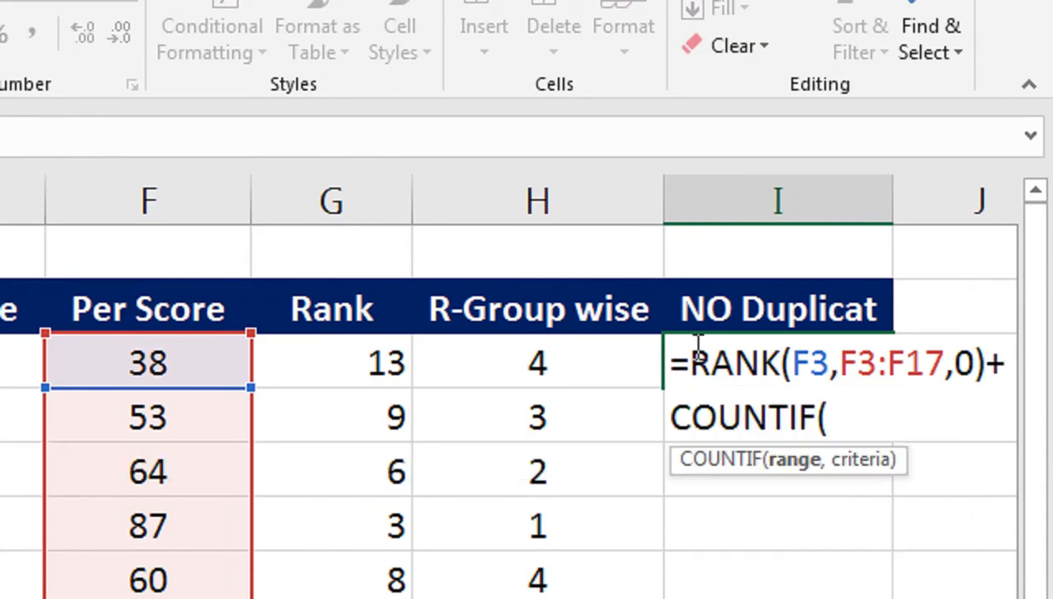
{"action": "left_click", "coordinate": [206, 349]}
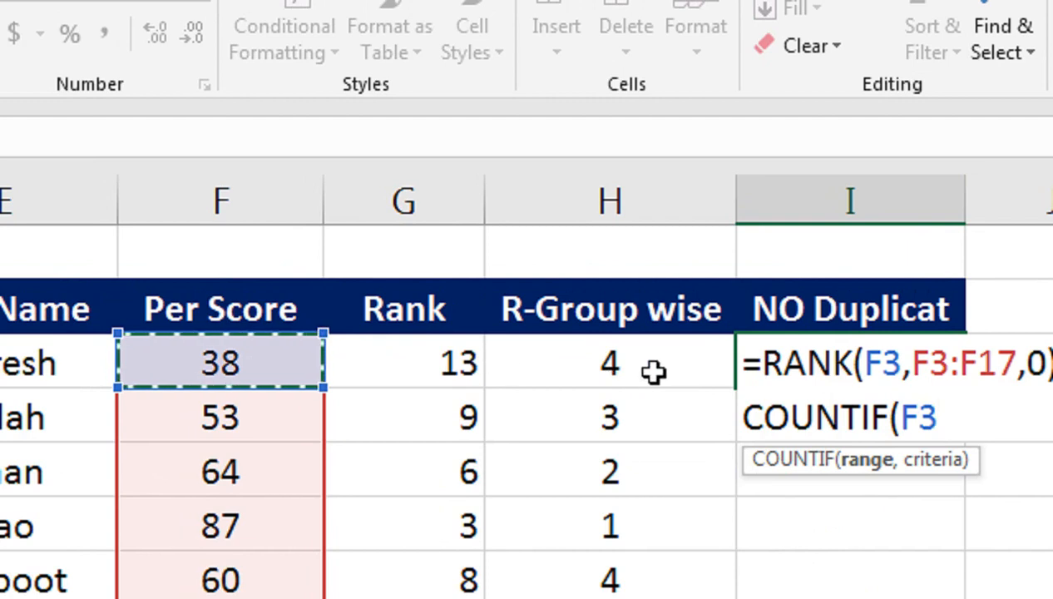
{"action": "type", "text": ":F3"}
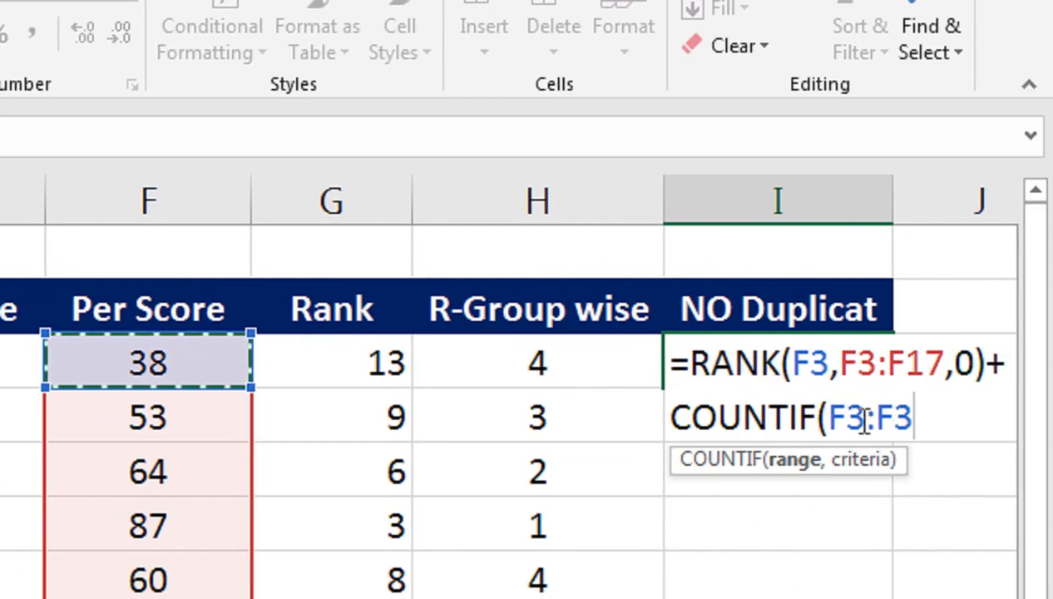
{"action": "double_click", "coordinate": [851, 424]}
{"action": "left_click", "coordinate": [847, 420]}
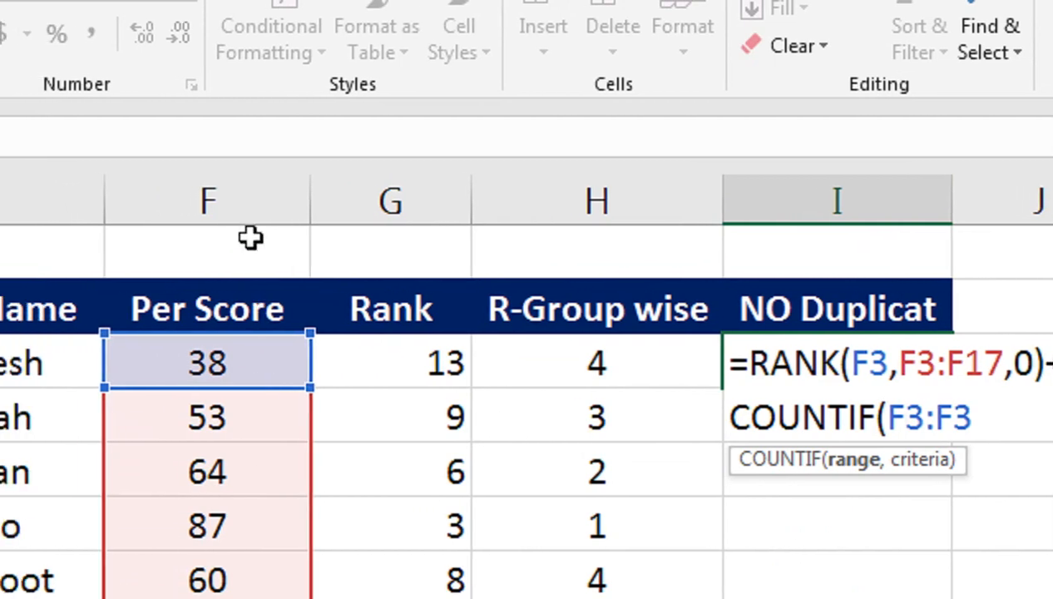
{"action": "key", "text": "F4"}
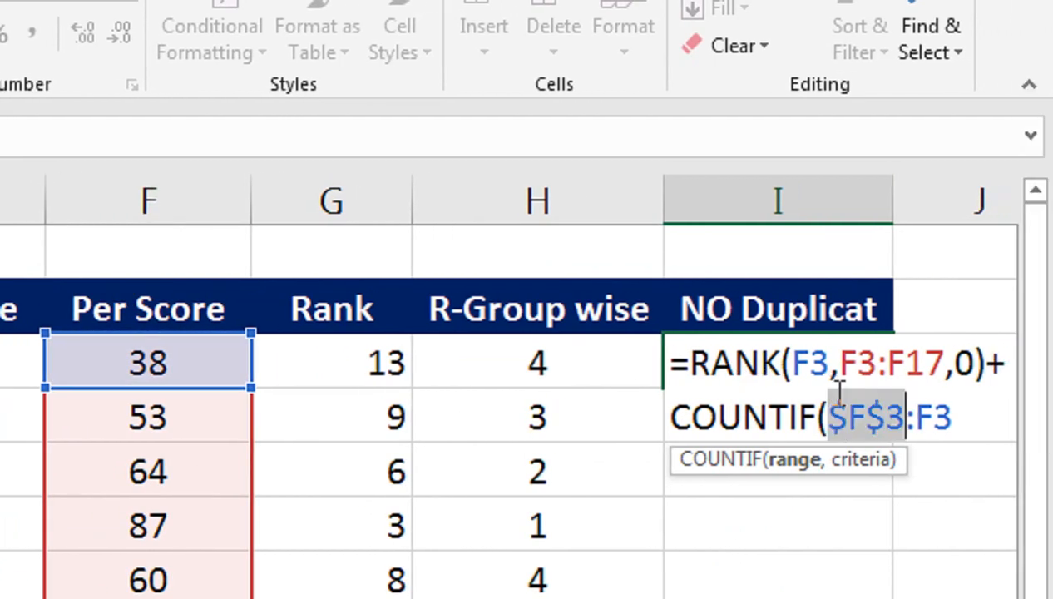
Use F3 as the COUNTIF criteria, subtract 1 from the result, and enter the I3 formula
{"action": "left_click", "coordinate": [957, 416]}
{"action": "type", "text": ","}
{"action": "left_click", "coordinate": [252, 371]}
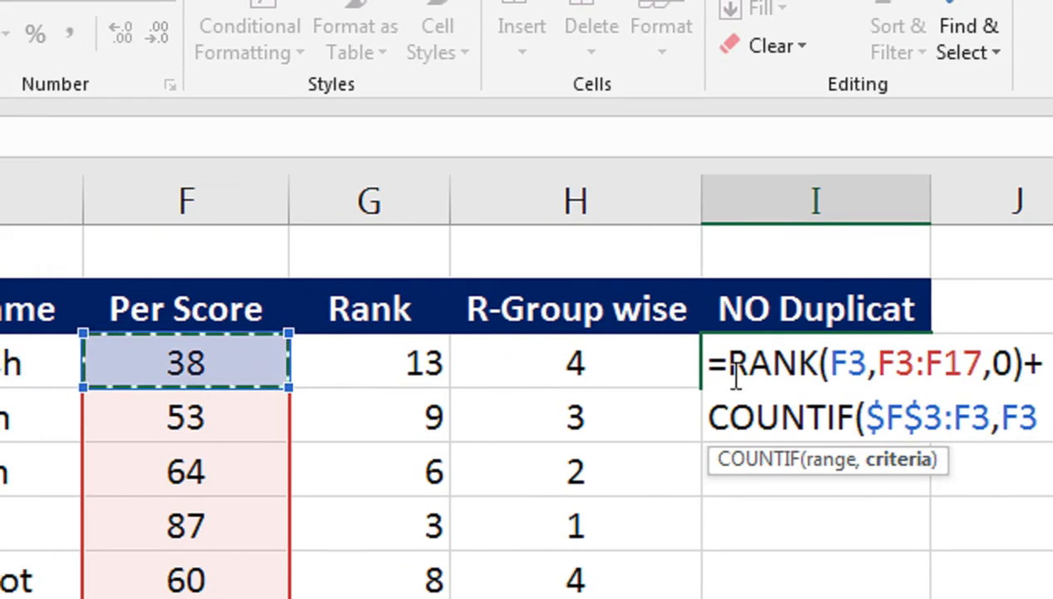
{"action": "type", "text": ")"}
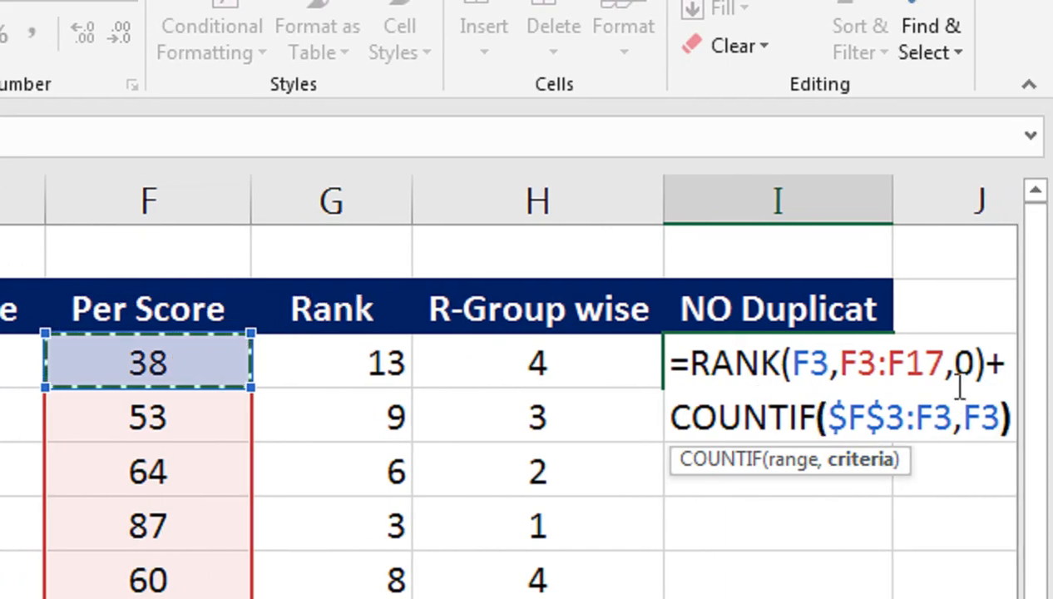
{"action": "type", "text": "-1"}
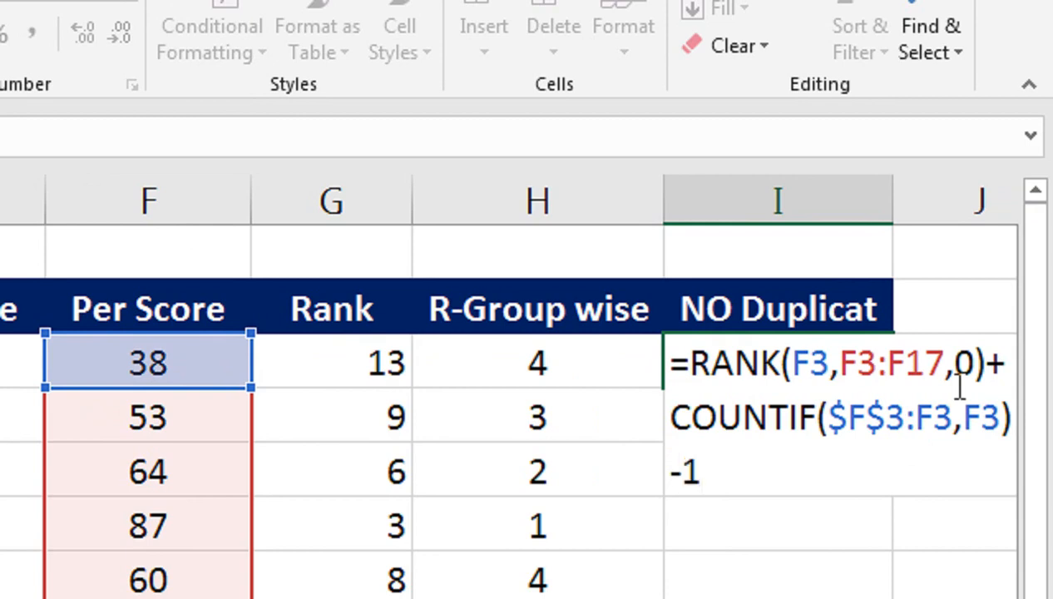
{"action": "key", "text": "Return"}
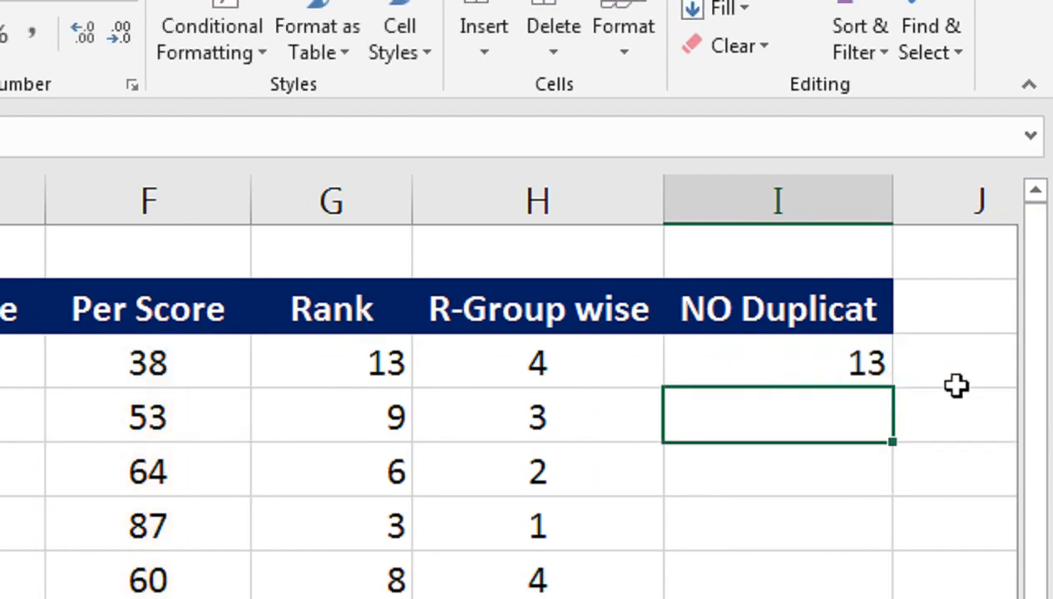
Review the I3 formula and try filling it down the NO Duplicat column to row 17
{"action": "left_click", "coordinate": [848, 358]}
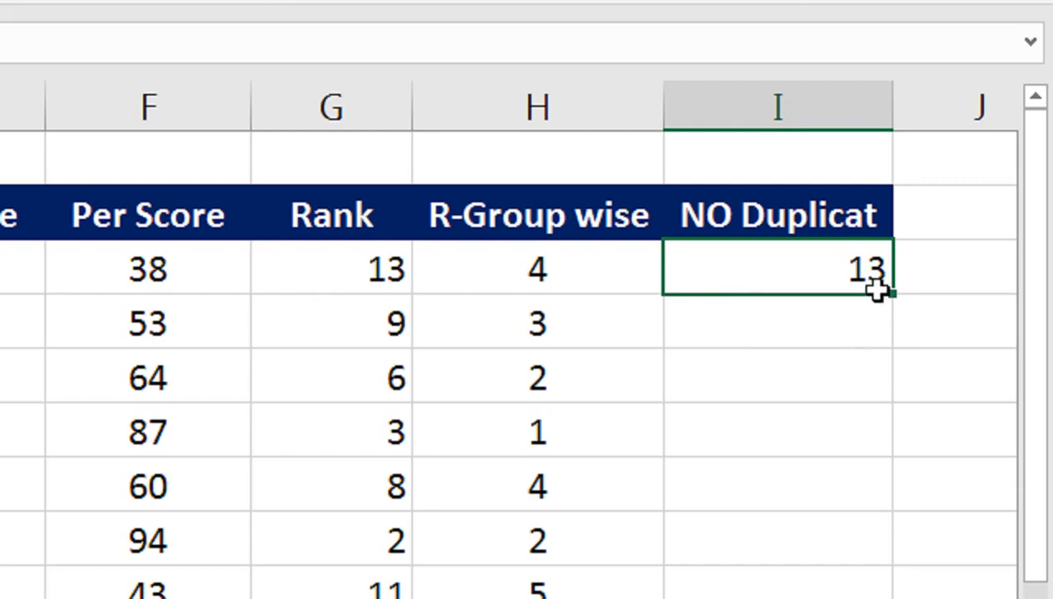
{"action": "double_click", "coordinate": [815, 280]}
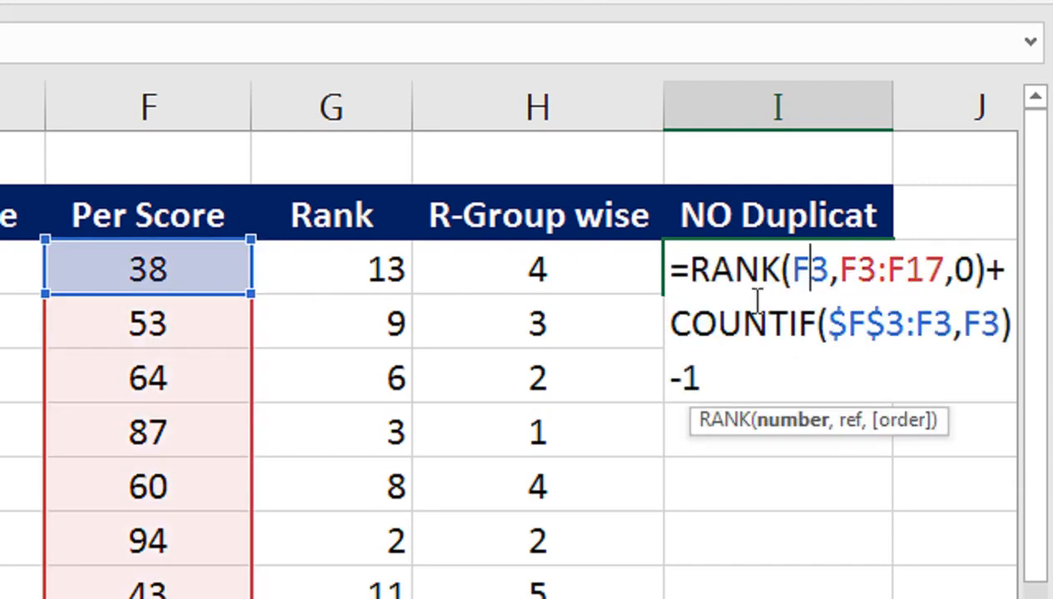
{"action": "key", "text": "Return"}
{"action": "left_click", "coordinate": [871, 278]}
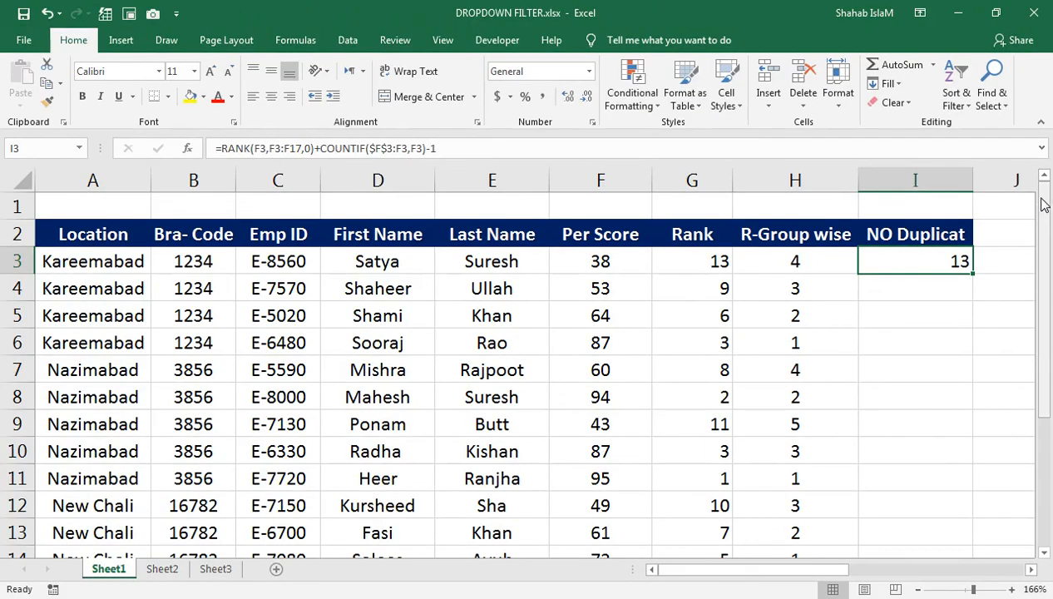
{"action": "left_click", "coordinate": [1048, 226]}
{"action": "left_click_drag", "start_coordinate": [1033, 203], "coordinate": [1029, 283]}
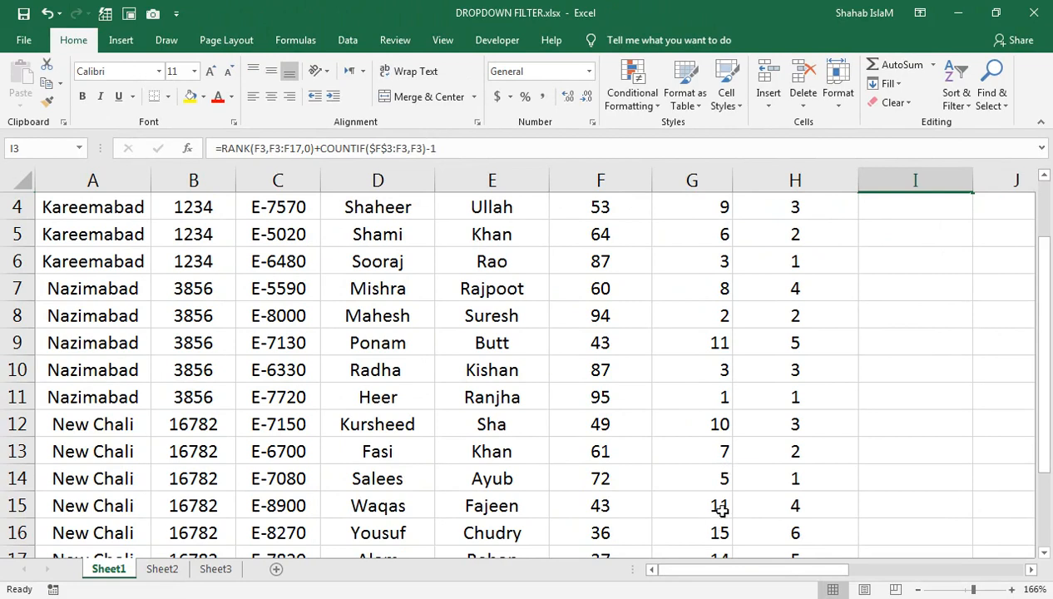
{"action": "left_click", "coordinate": [1044, 176]}
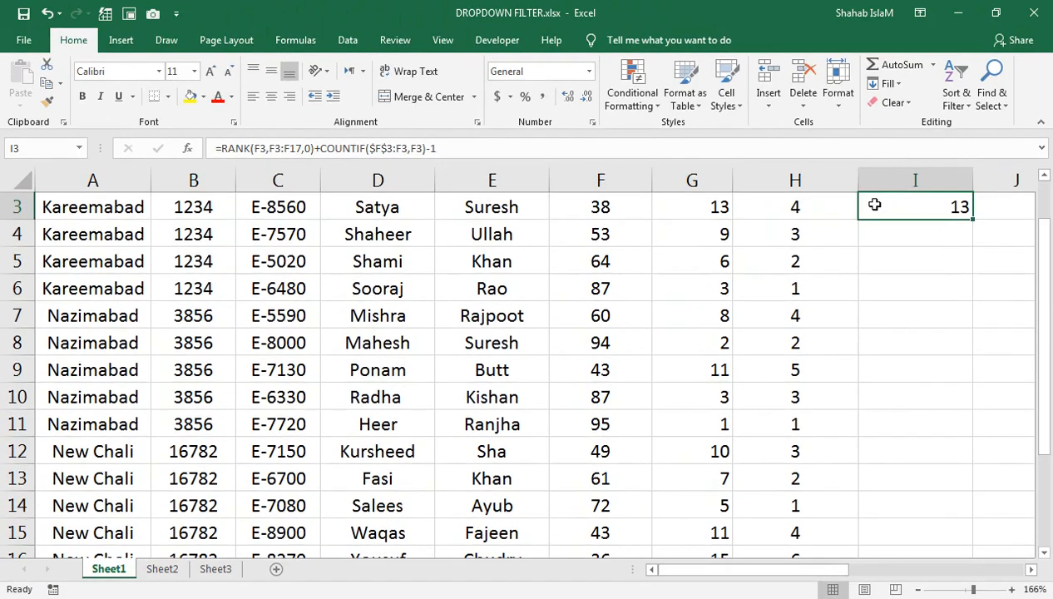
{"action": "double_click", "coordinate": [975, 222]}
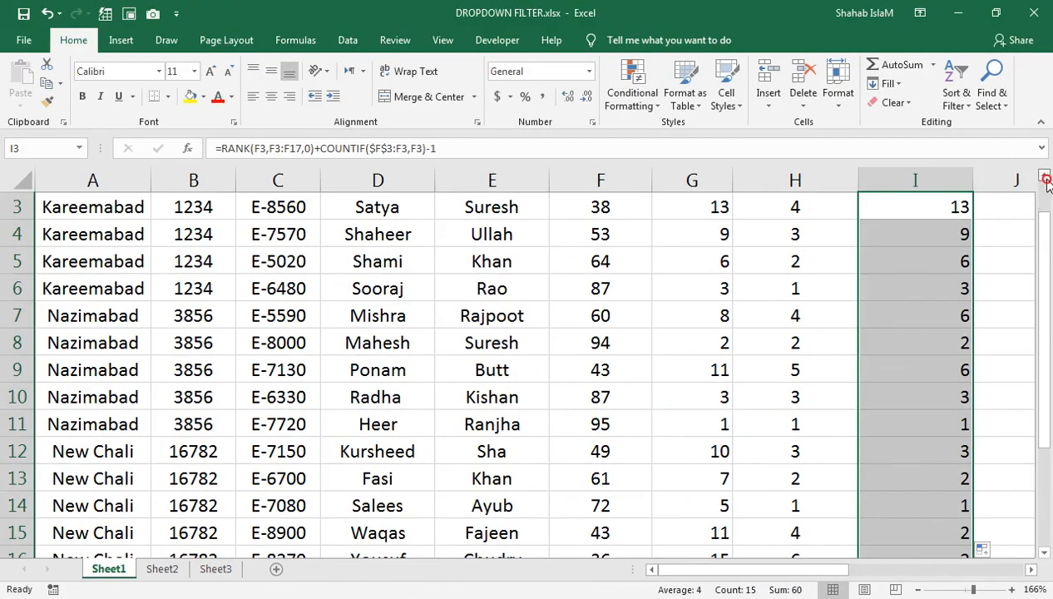
{"action": "left_click", "coordinate": [1045, 178]}
{"action": "left_click", "coordinate": [1046, 178]}
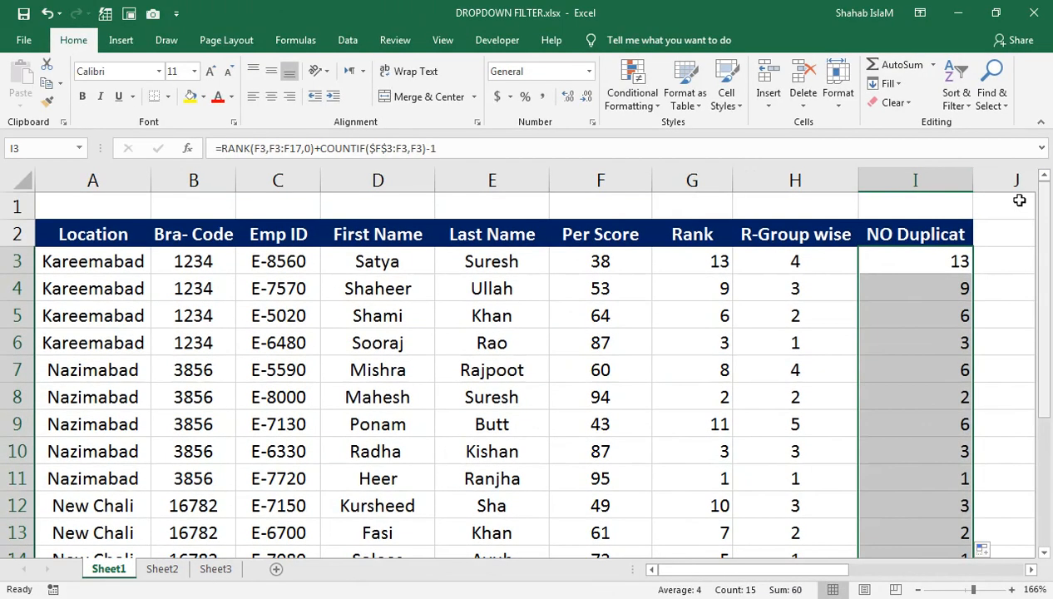
Make the RANK reference in I3 absolute as $F$3:$F$17 and refill the formula down to I17
{"action": "left_click", "coordinate": [913, 259]}
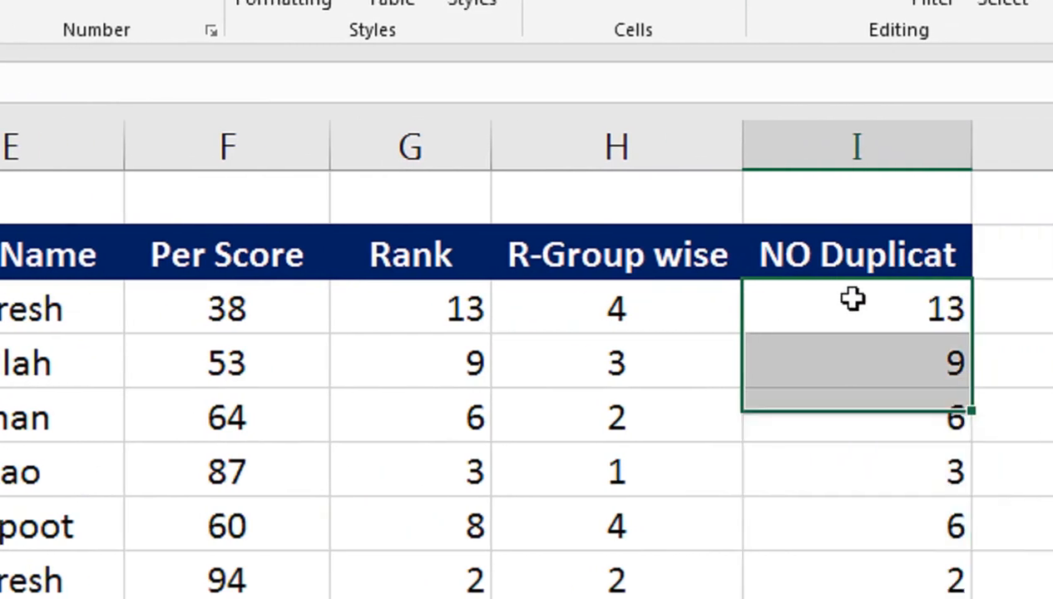
{"action": "double_click", "coordinate": [853, 300]}
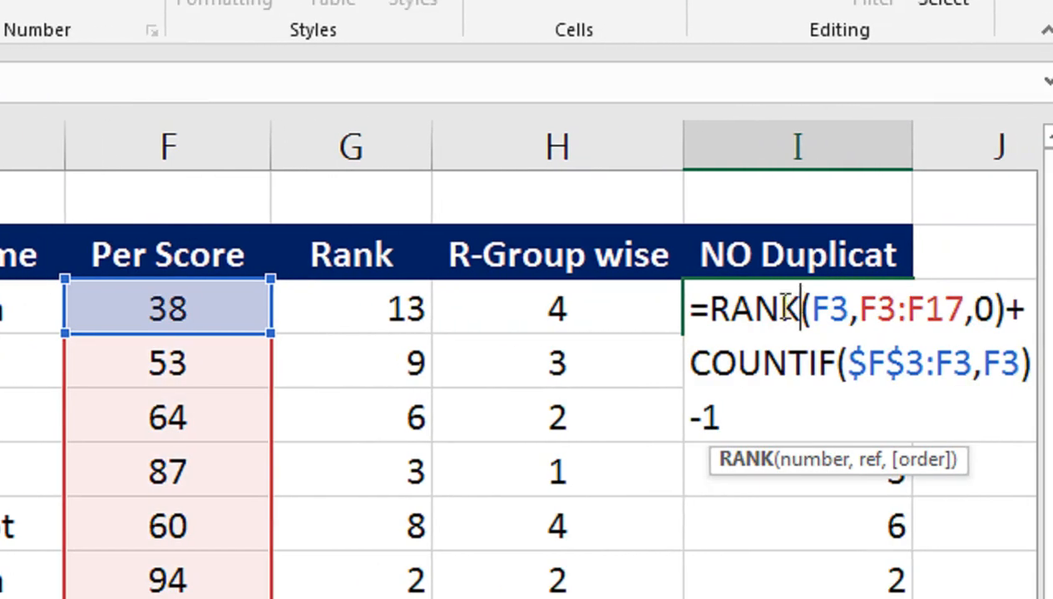
{"action": "left_click_drag", "start_coordinate": [944, 307], "coordinate": [855, 324]}
{"action": "left_click_drag", "start_coordinate": [928, 321], "coordinate": [841, 319]}
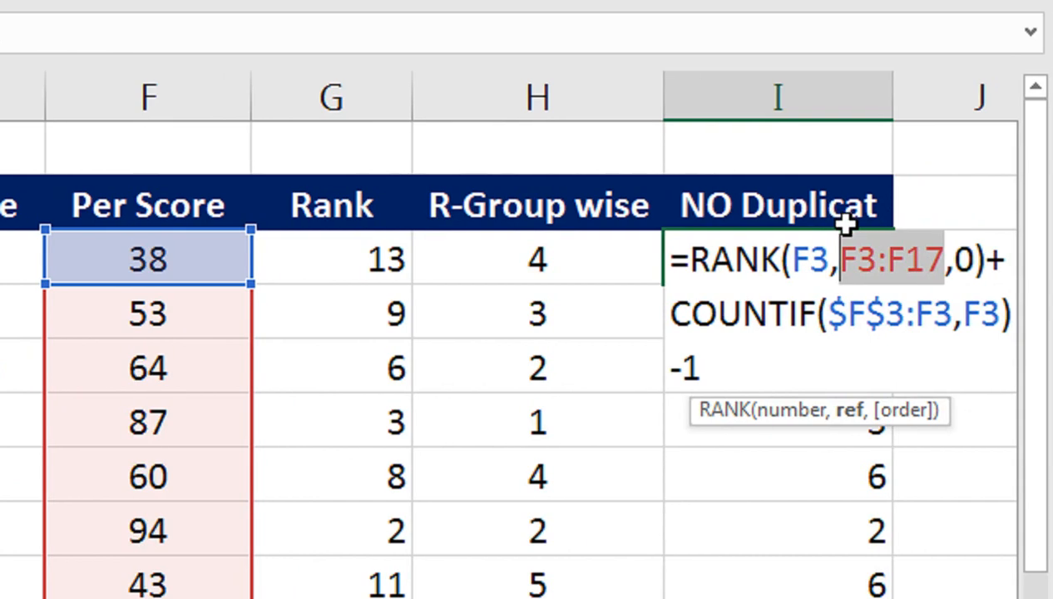
{"action": "key", "text": "F4"}
{"action": "key", "text": "Return"}
{"action": "left_click", "coordinate": [874, 258]}
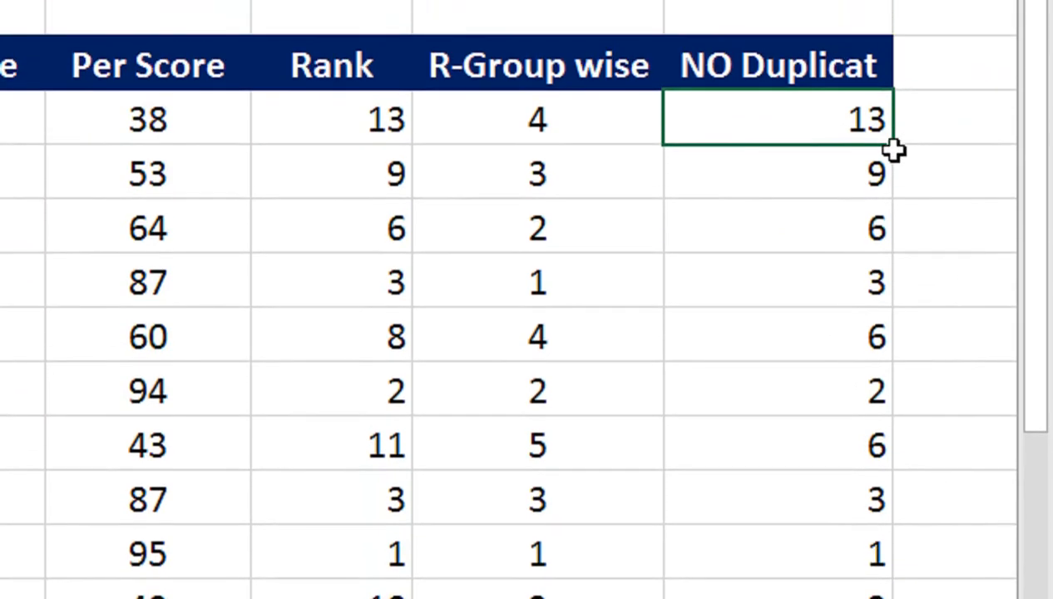
{"action": "double_click", "coordinate": [895, 150]}
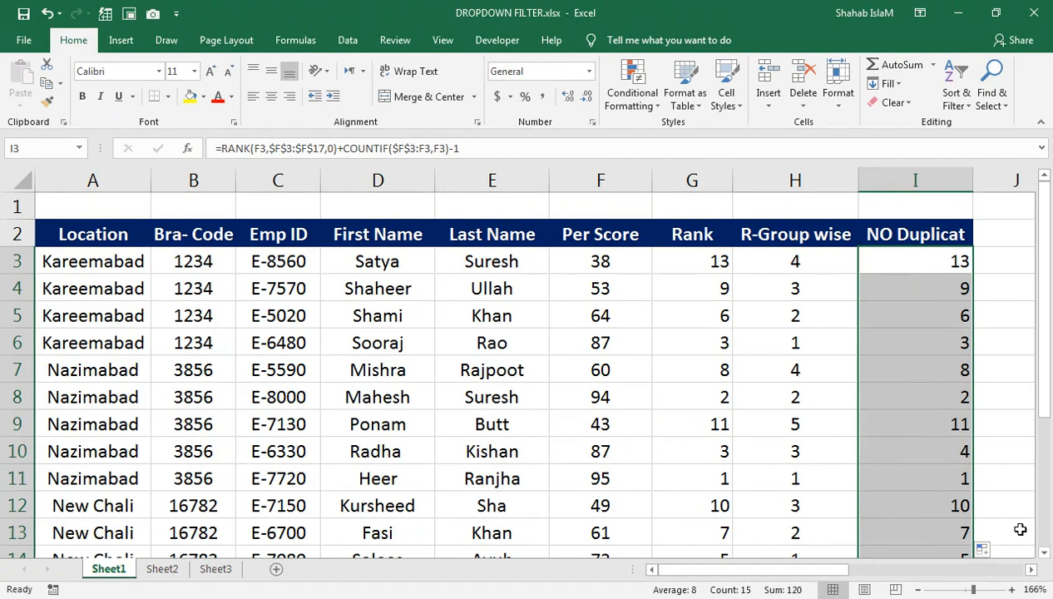
Check the ranks in the NO Duplicat column down to row 17 against the Rank column
{"action": "left_click", "coordinate": [1045, 552]}
{"action": "left_click", "coordinate": [1045, 553]}
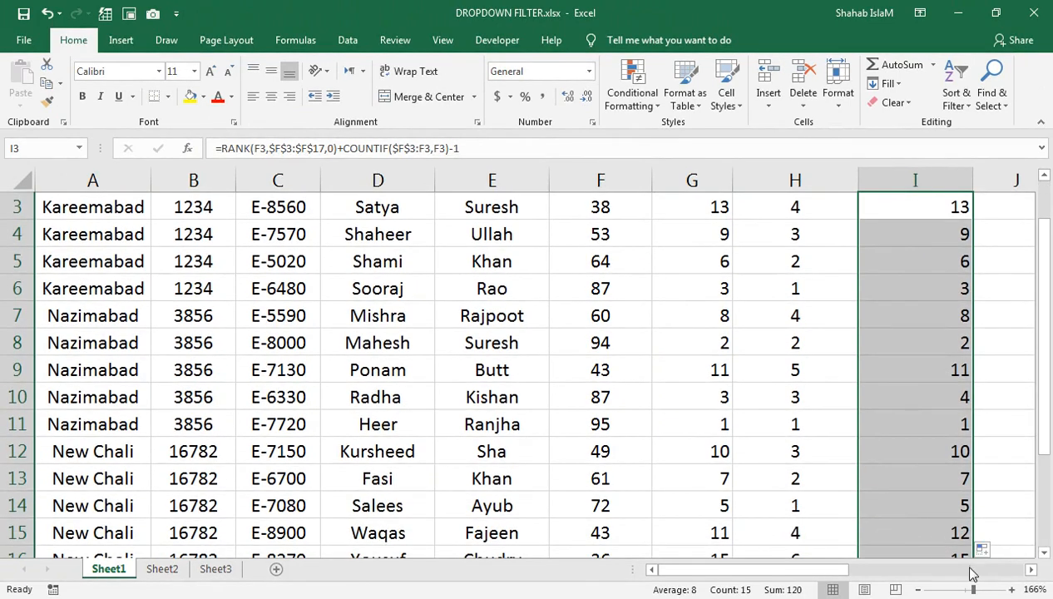
{"action": "left_click", "coordinate": [1044, 554]}
{"action": "left_click", "coordinate": [1044, 554]}
{"action": "left_click", "coordinate": [1044, 554]}
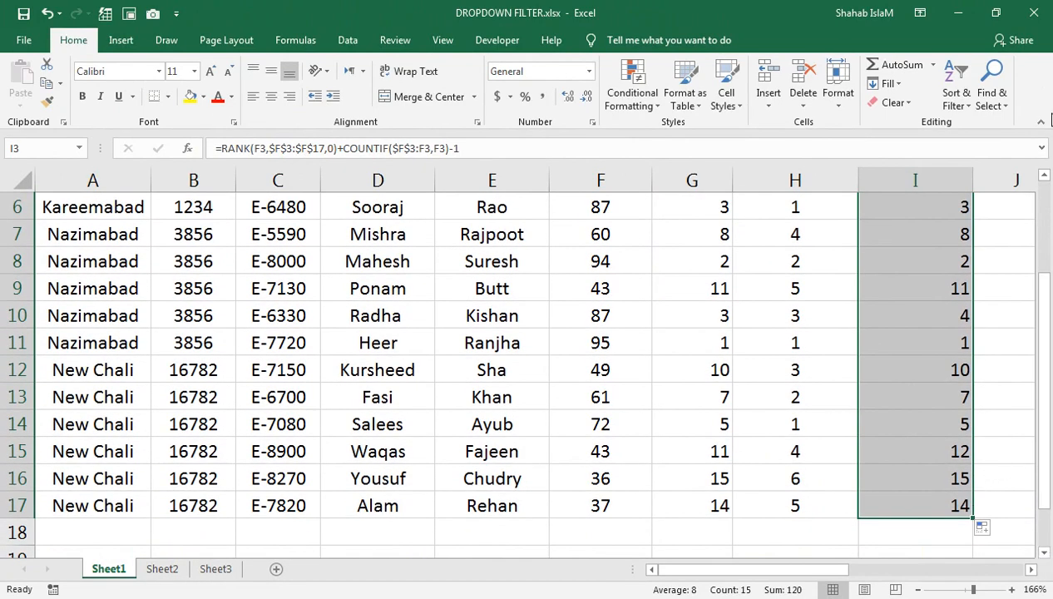
{"action": "left_click", "coordinate": [1044, 176]}
{"action": "left_click", "coordinate": [1044, 176]}
{"action": "left_click", "coordinate": [1045, 176]}
{"action": "left_click", "coordinate": [1044, 176]}
{"action": "left_click", "coordinate": [1044, 176]}
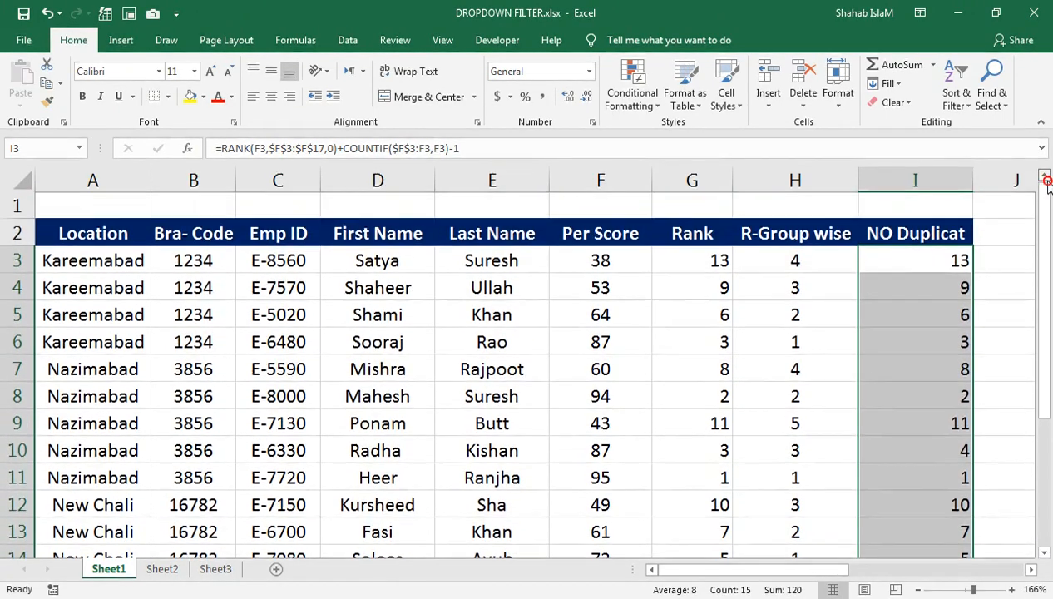
Center the ranks in I3:I17 horizontally under the NO Duplicat header
{"action": "left_click", "coordinate": [258, 96]}
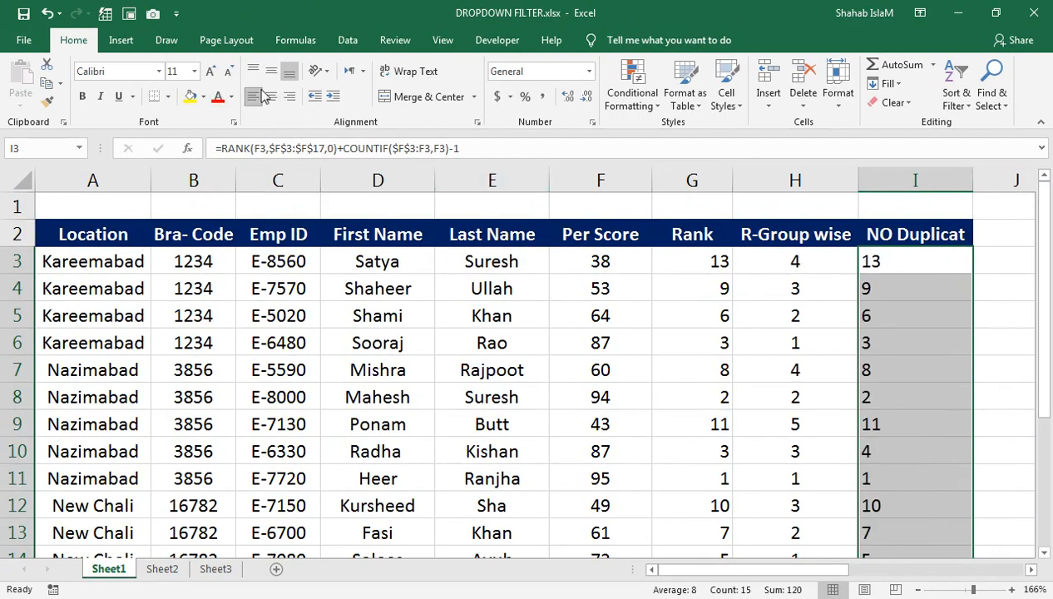
{"action": "left_click", "coordinate": [270, 97]}
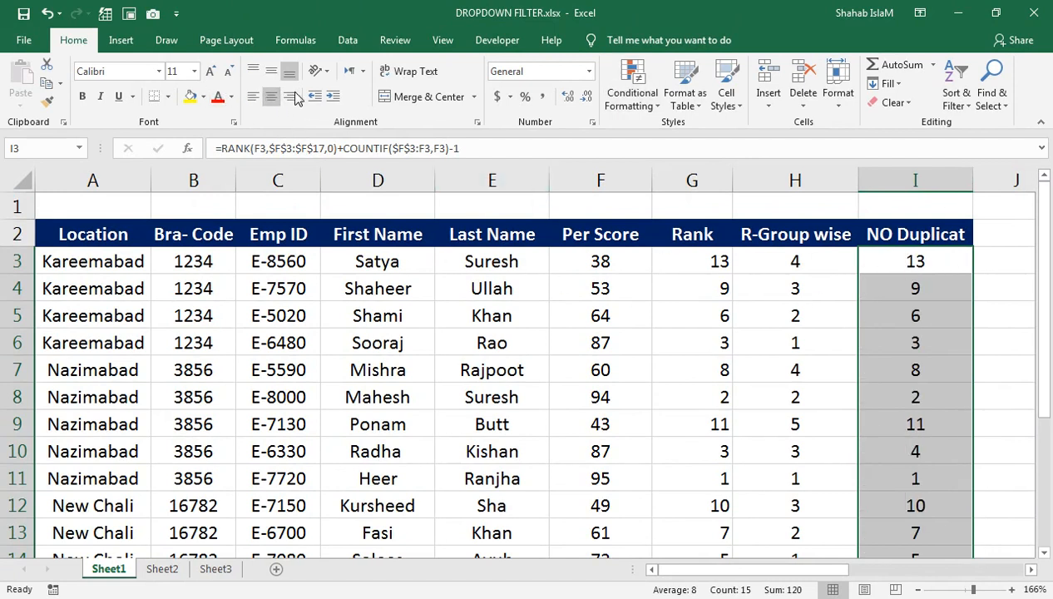
{"action": "left_click", "coordinate": [372, 314]}
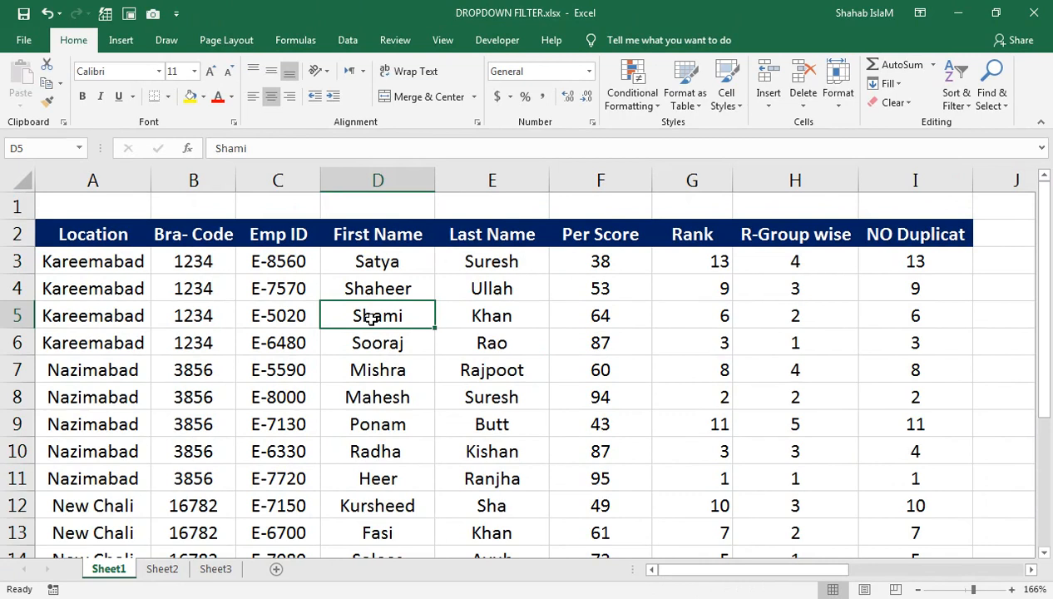
Apply light blue gradient data bars to the R-Group wise ranks in H3:H17
{"action": "left_click_drag", "start_coordinate": [769, 259], "coordinate": [797, 510]}
{"action": "left_click", "coordinate": [645, 98]}
{"action": "mouse_move", "coordinate": [682, 240]}
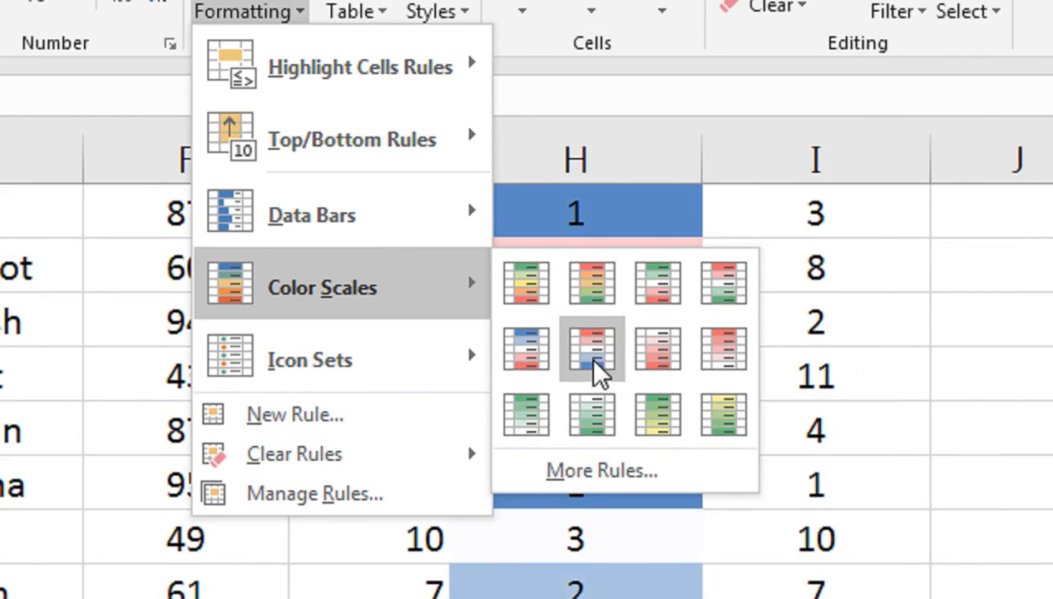
{"action": "mouse_move", "coordinate": [478, 228]}
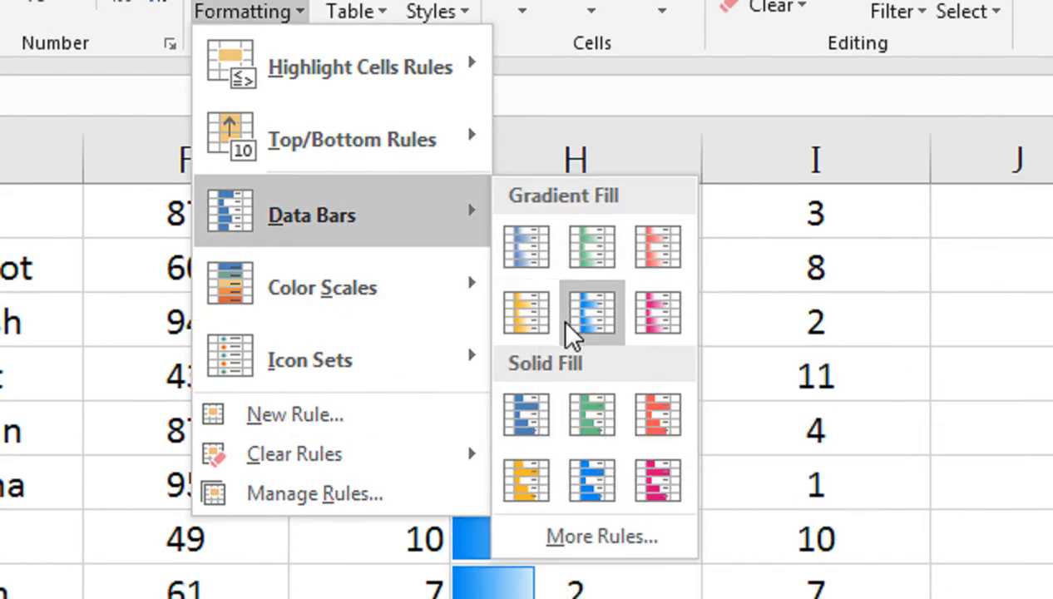
{"action": "left_click", "coordinate": [580, 333]}
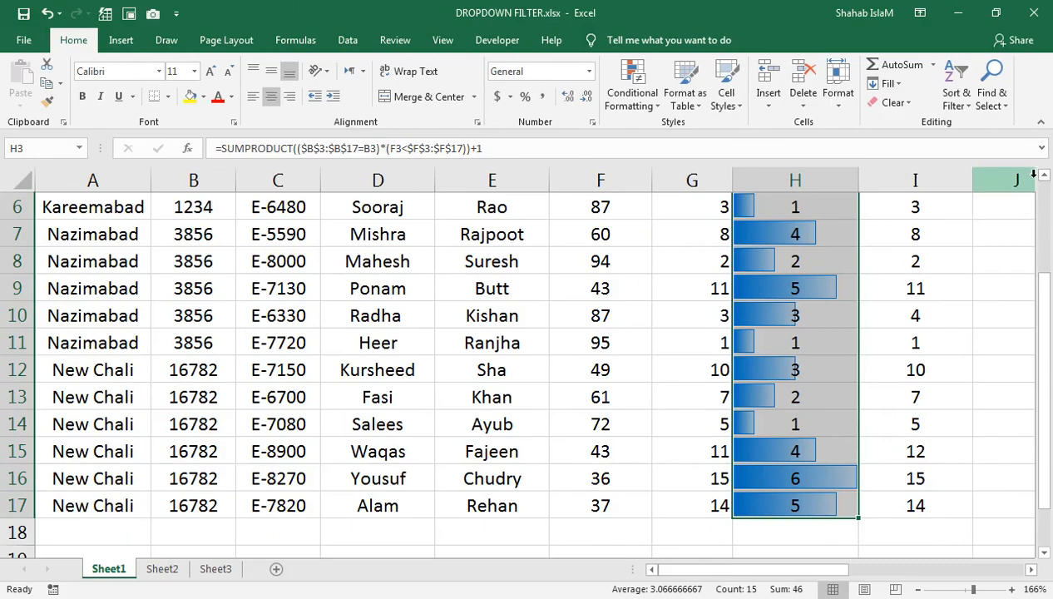
Highlight duplicate values in the Rank column G3:G17 with Light Red Fill with Dark Red Text
{"action": "scroll", "coordinate": [1033, 173], "scroll_direction": "up", "scroll_amount": 1}
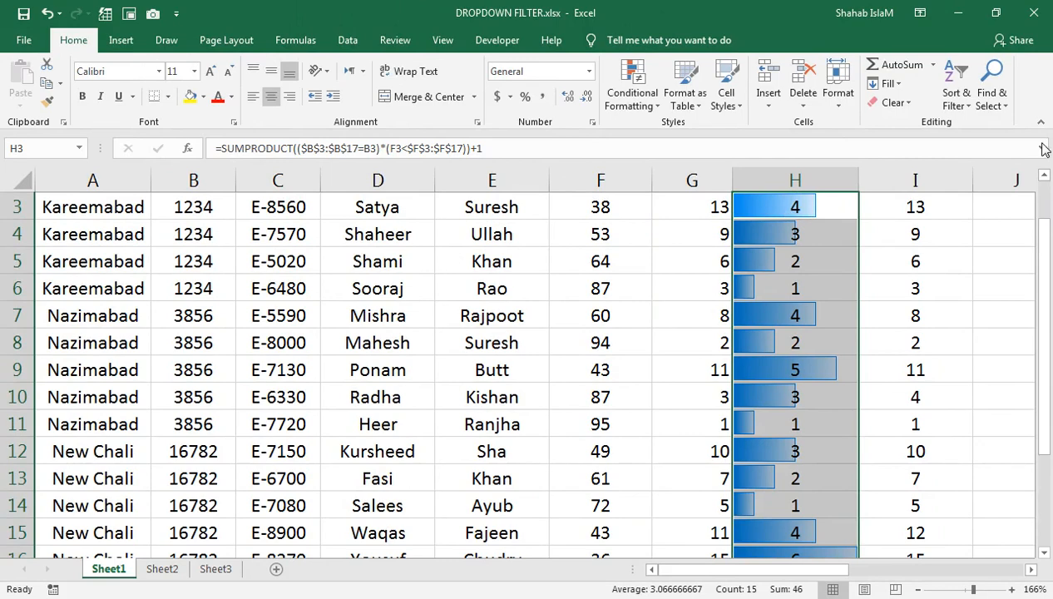
{"action": "left_click", "coordinate": [1044, 176]}
{"action": "left_click_drag", "start_coordinate": [714, 237], "coordinate": [705, 480]}
{"action": "left_click", "coordinate": [632, 91]}
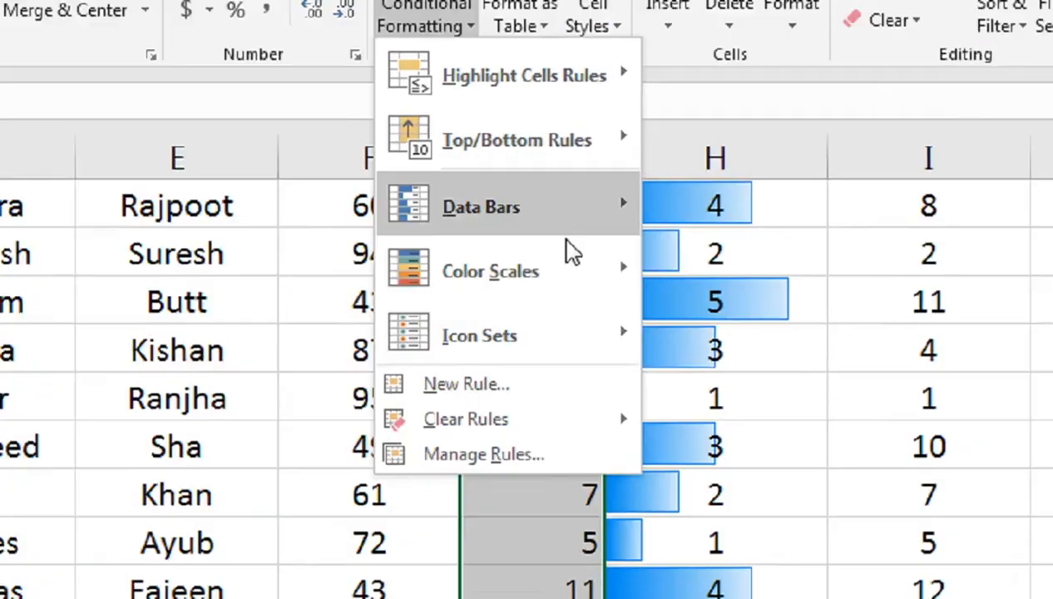
{"action": "mouse_move", "coordinate": [523, 197]}
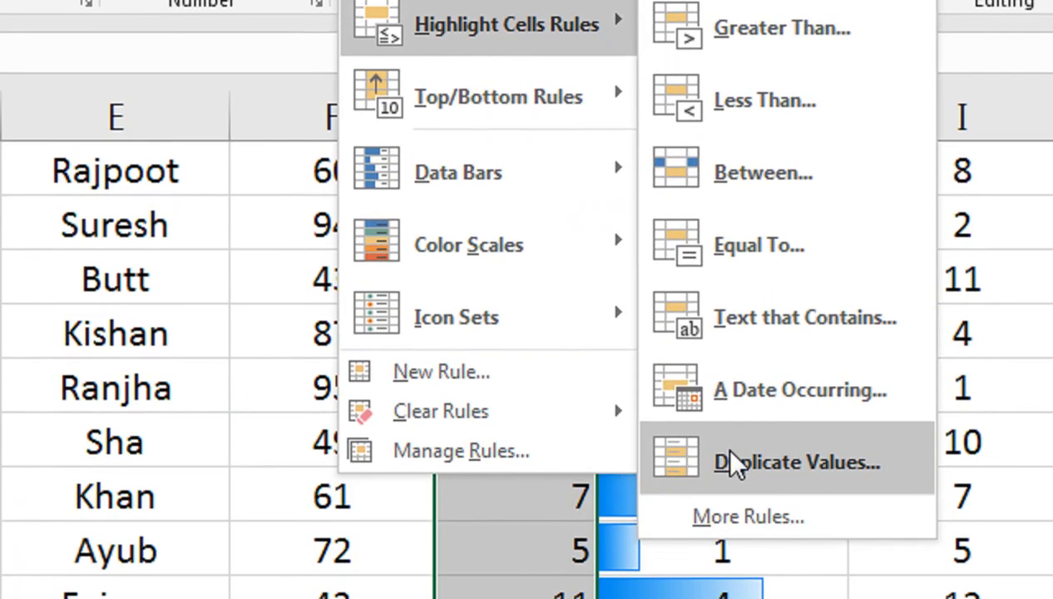
{"action": "left_click", "coordinate": [736, 463]}
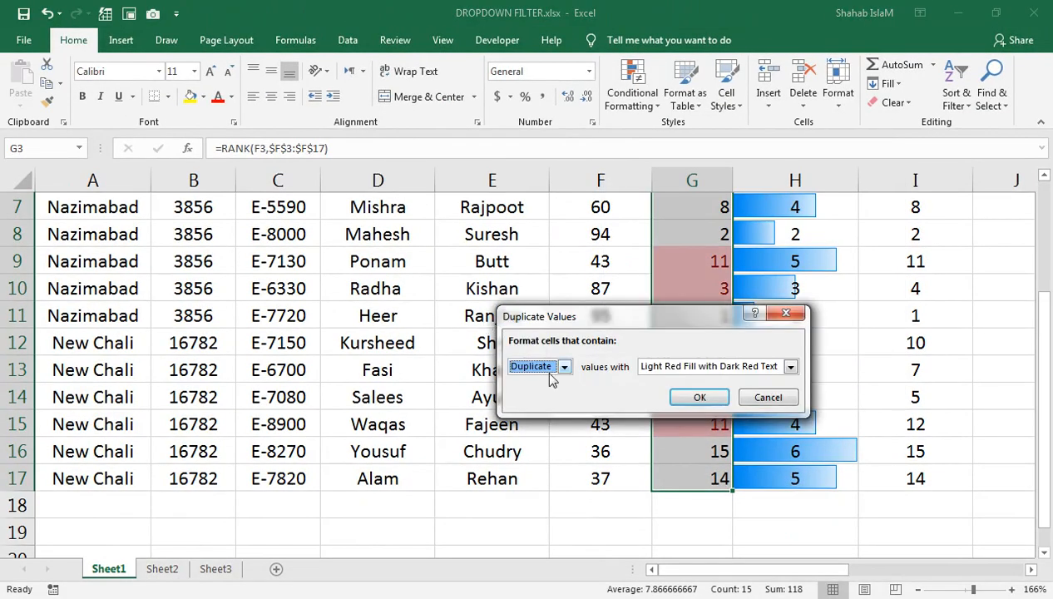
{"action": "left_click", "coordinate": [698, 397]}
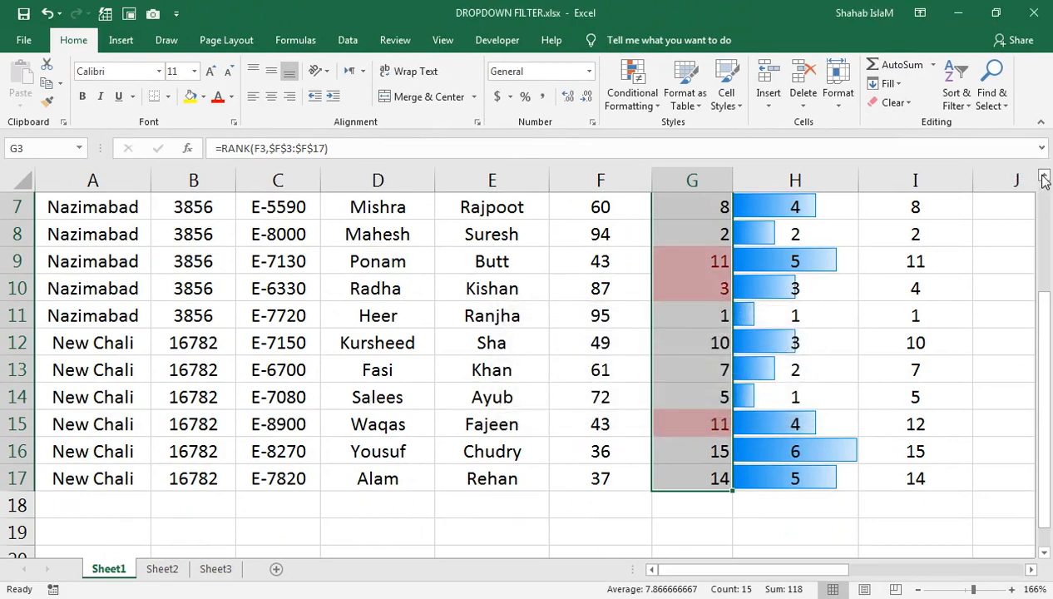
Apply the rimmed three traffic lights icon set to the NO Duplicat ranks in I3:I17
{"action": "scroll", "coordinate": [1044, 179], "scroll_direction": "up", "scroll_amount": 6}
{"action": "left_click", "coordinate": [909, 265]}
{"action": "left_click_drag", "start_coordinate": [908, 266], "coordinate": [889, 491]}
{"action": "left_click", "coordinate": [637, 104]}
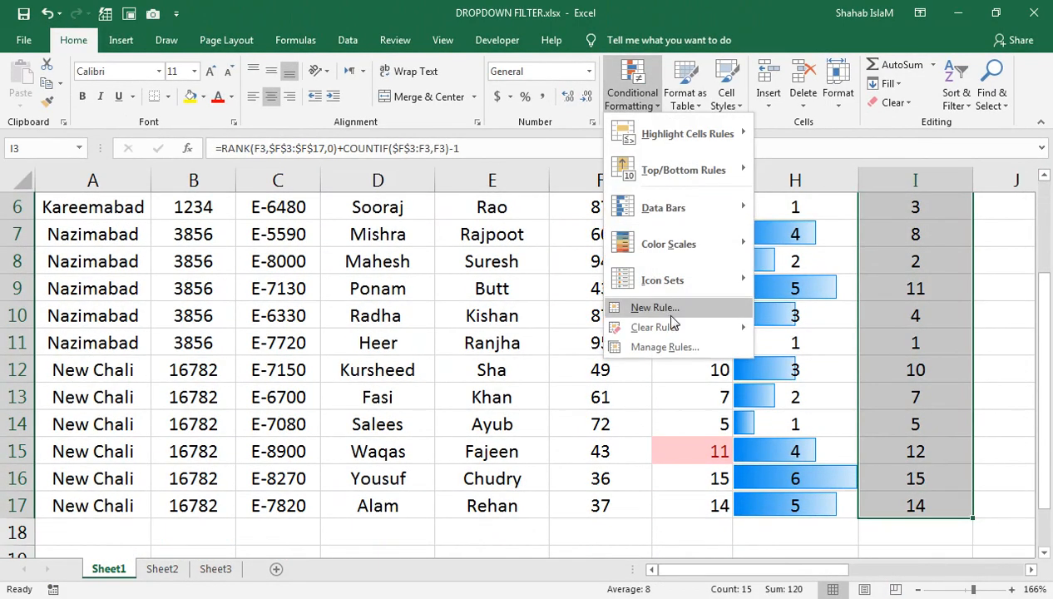
{"action": "mouse_move", "coordinate": [674, 287]}
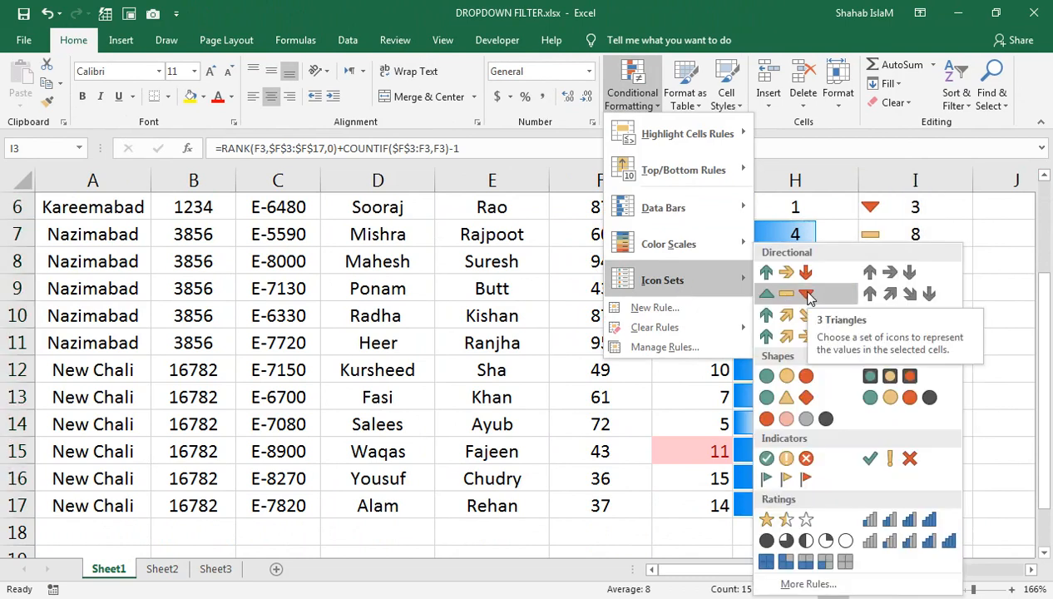
{"action": "left_click", "coordinate": [890, 376]}
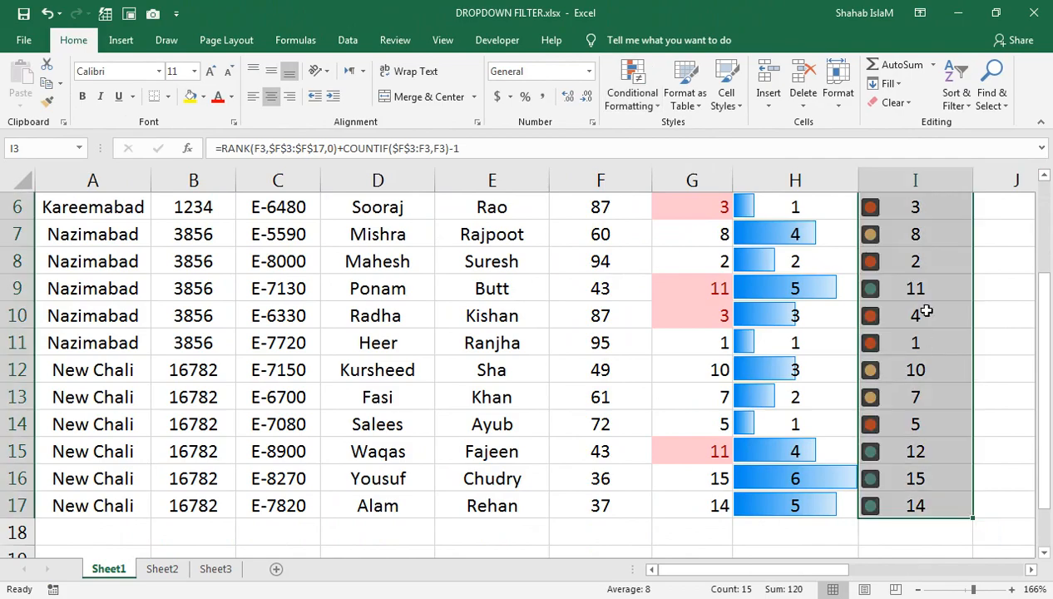
{"action": "scroll", "coordinate": [1036, 188], "scroll_direction": "up", "scroll_amount": 2}
{"action": "left_click", "coordinate": [550, 406]}
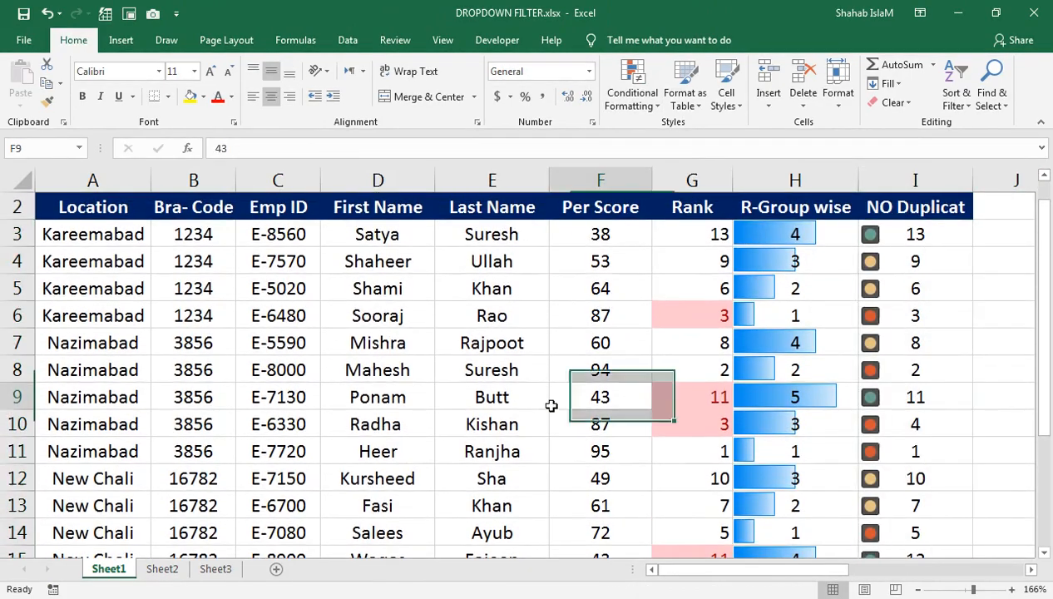